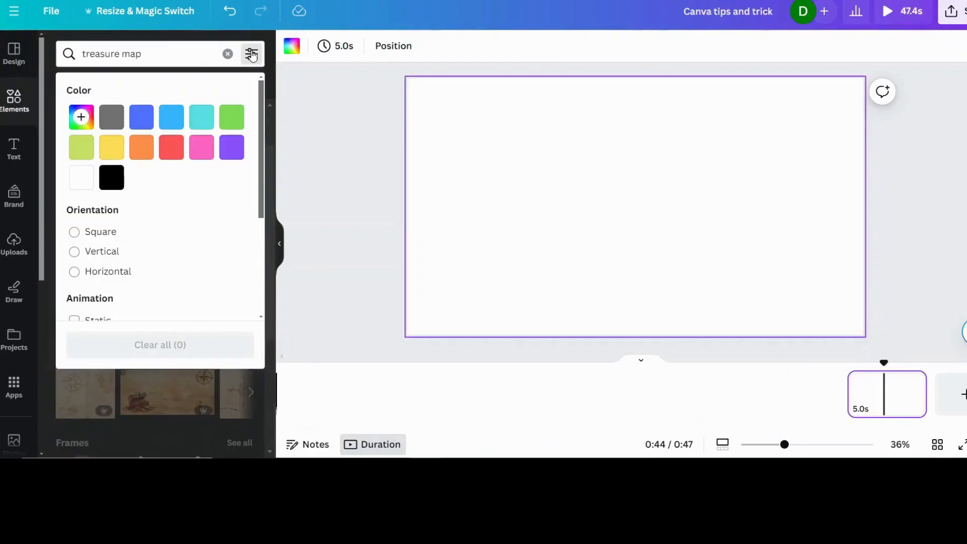
Filter the "treasure map" element search to free items and show only the photo results.
scroll(161, 274, down, 5)
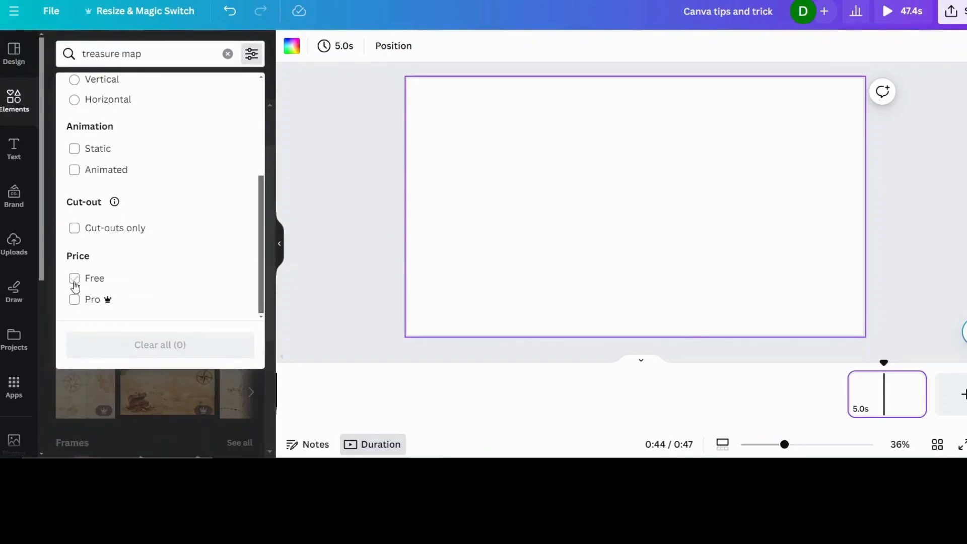
click(75, 287)
click(300, 152)
click(148, 89)
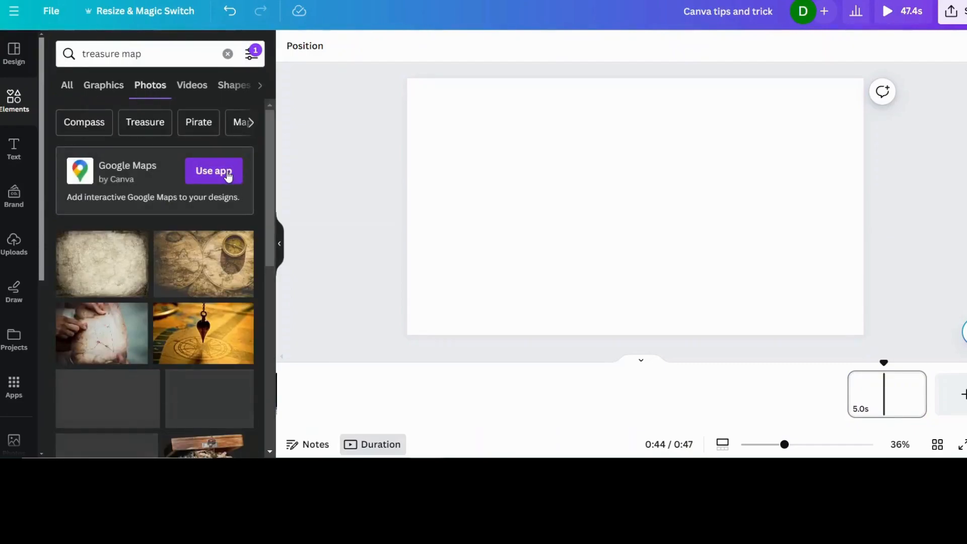
Add the photo of hands holding an old treasure map and enlarge it to cover the whole page.
click(99, 348)
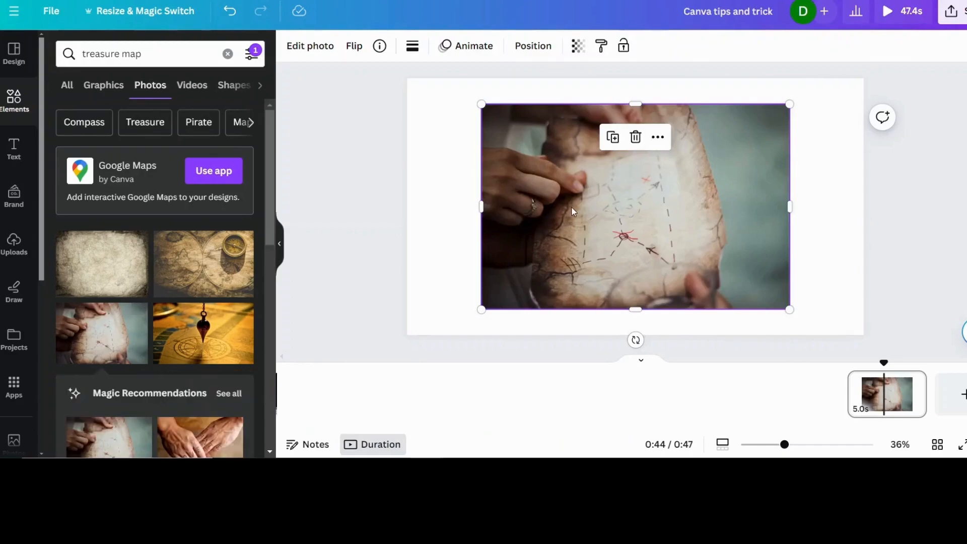
drag(786, 446, 760, 446)
drag(560, 158, 478, 126)
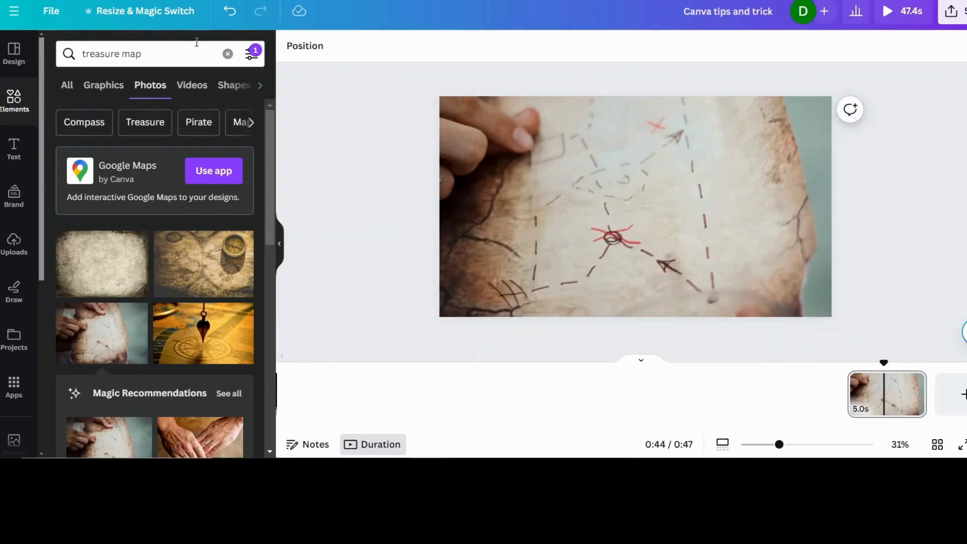
Search the elements for "foot prints" and show only the graphics results.
click(151, 52)
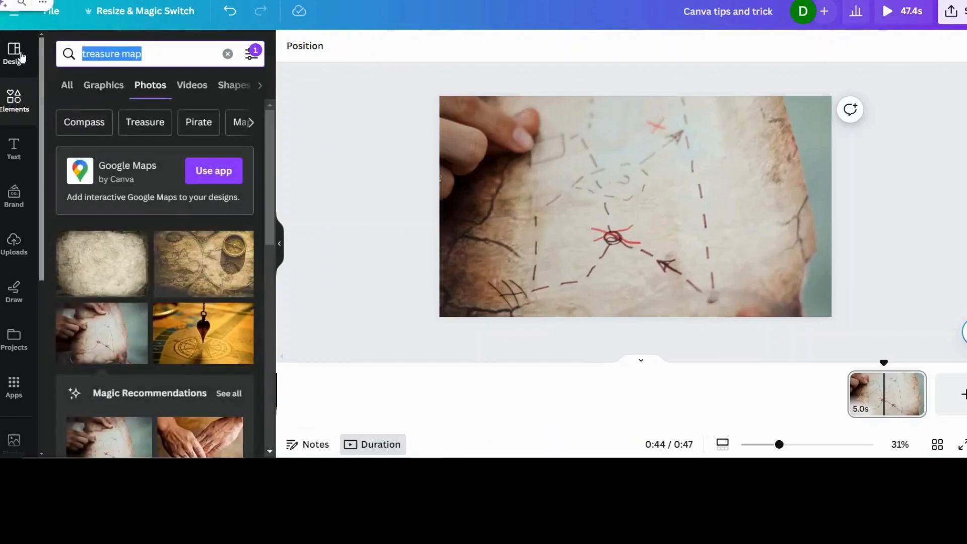
text(fot)
key(BackSpace)
text(ot ste)
key(BackSpace)
key(BackSpace)
key(BackSpace)
key(BackSpace)
text(prints)
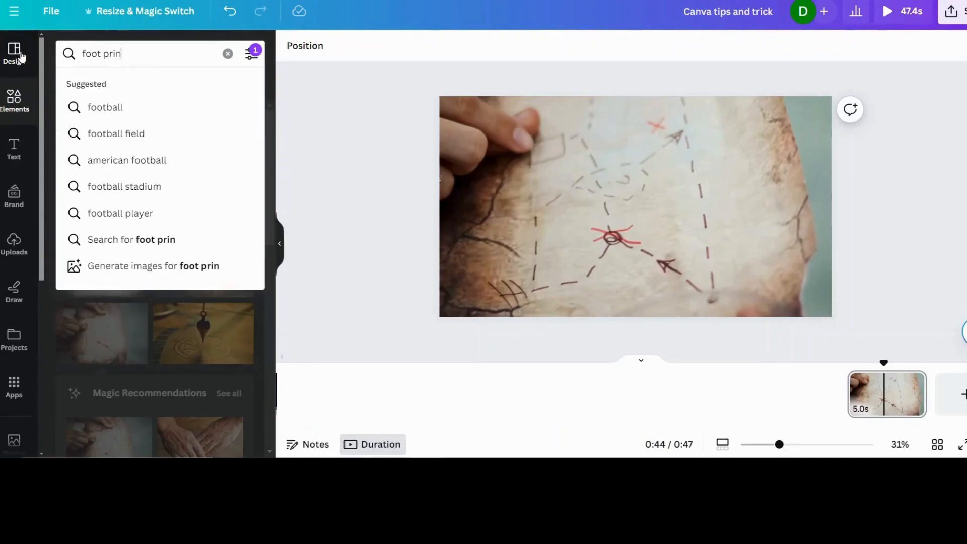
key(Return)
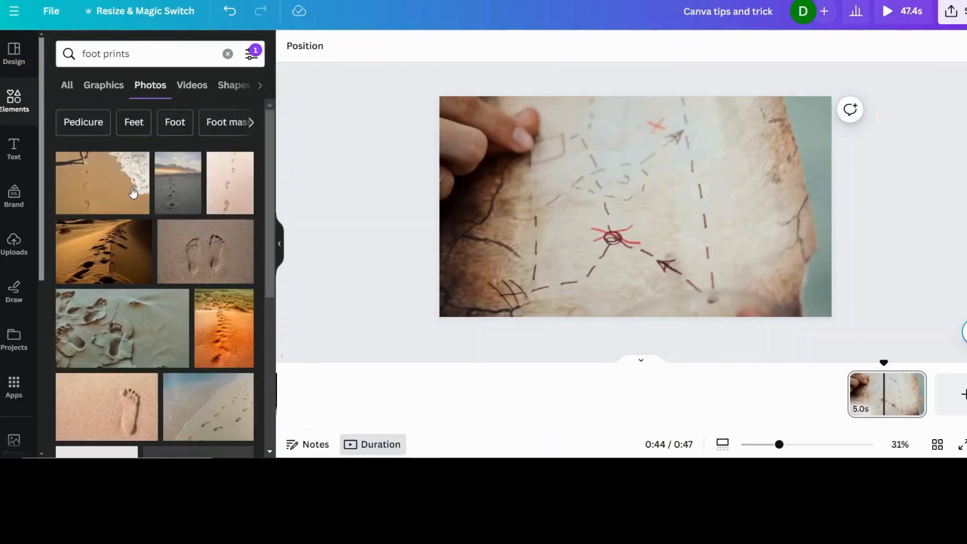
click(106, 88)
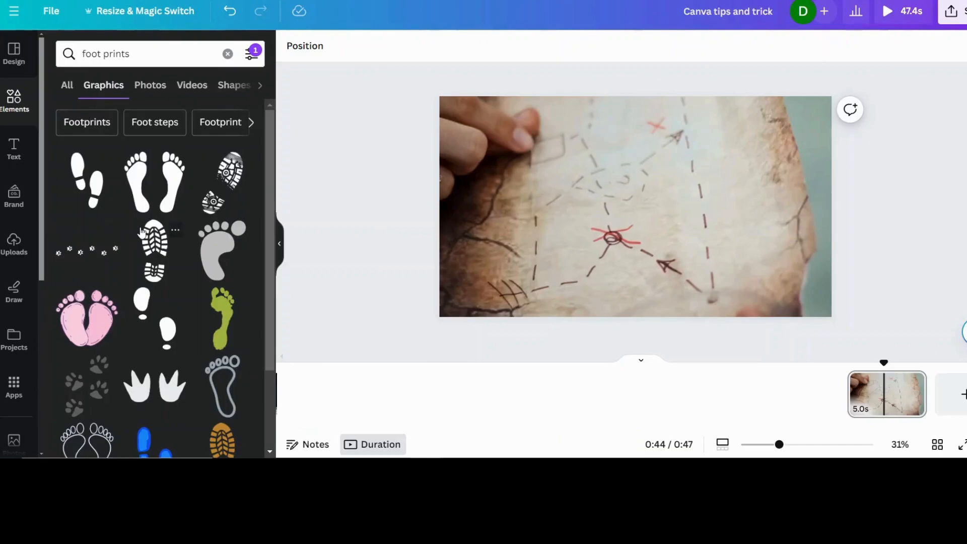
Add the graphic of a pair of shoe prints to the map and rotate it so the toes point diagonally up-left.
scroll(82, 159, down, 1)
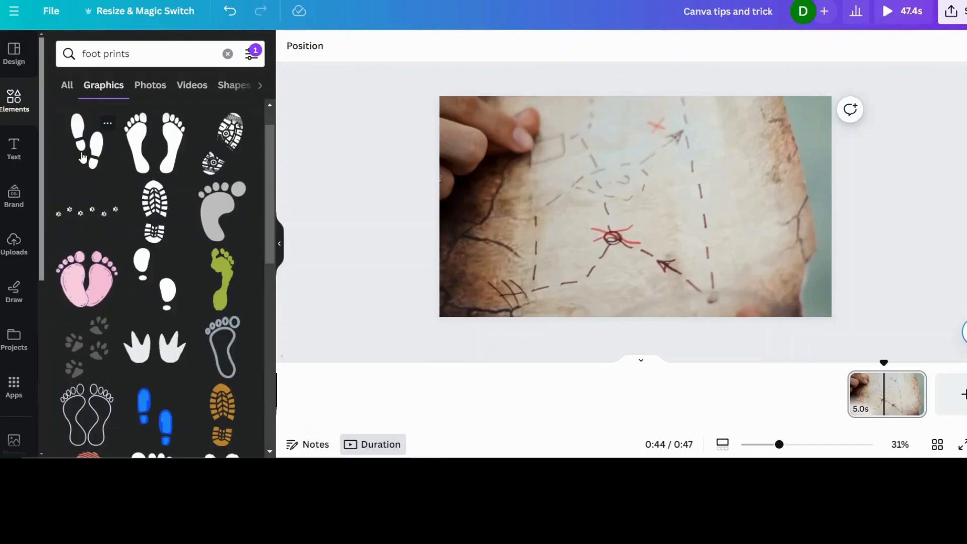
click(83, 157)
drag(635, 281, 718, 260)
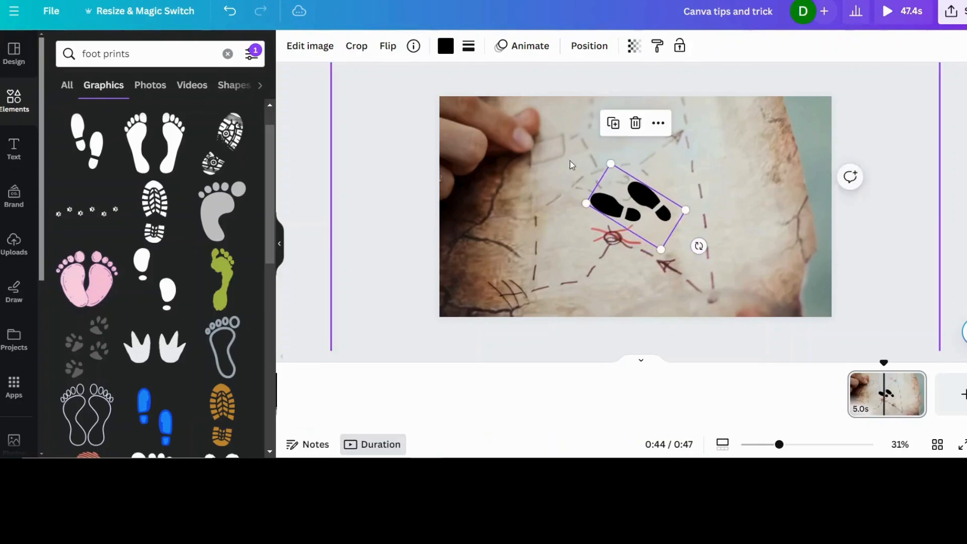
Crop the graphic to a single shoe print, and shrink and move it to the lower-right end of the map's dashed trail.
click(354, 50)
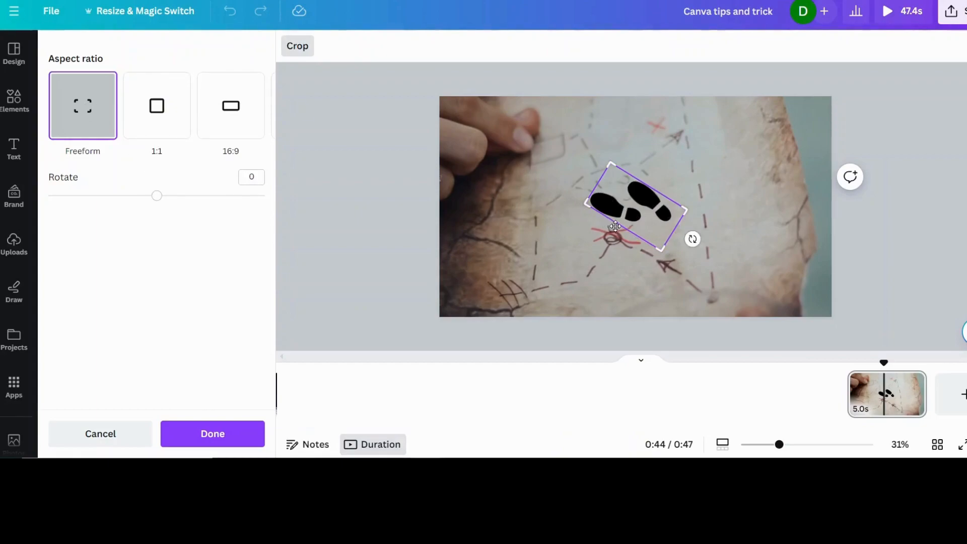
click(631, 220)
drag(661, 250, 701, 317)
drag(704, 258, 662, 228)
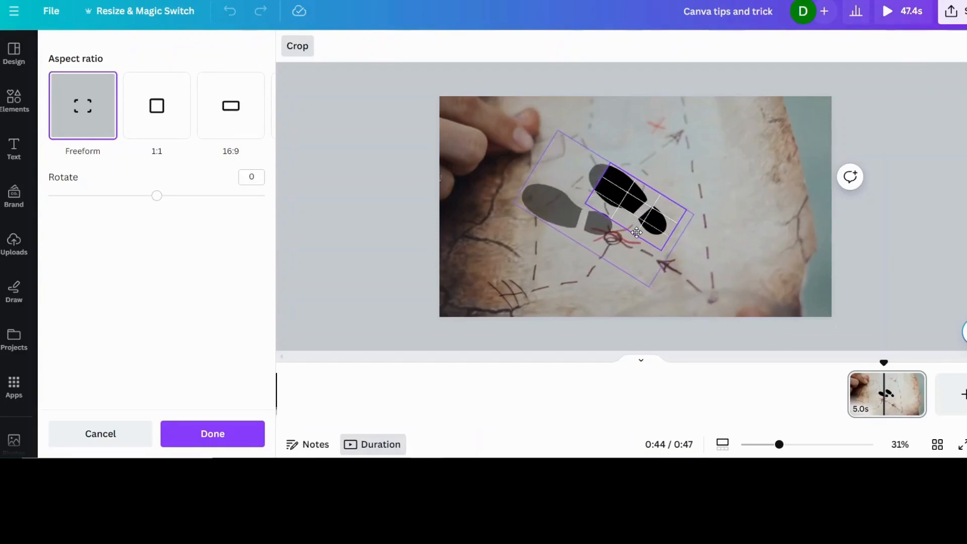
drag(529, 208, 534, 210)
click(688, 198)
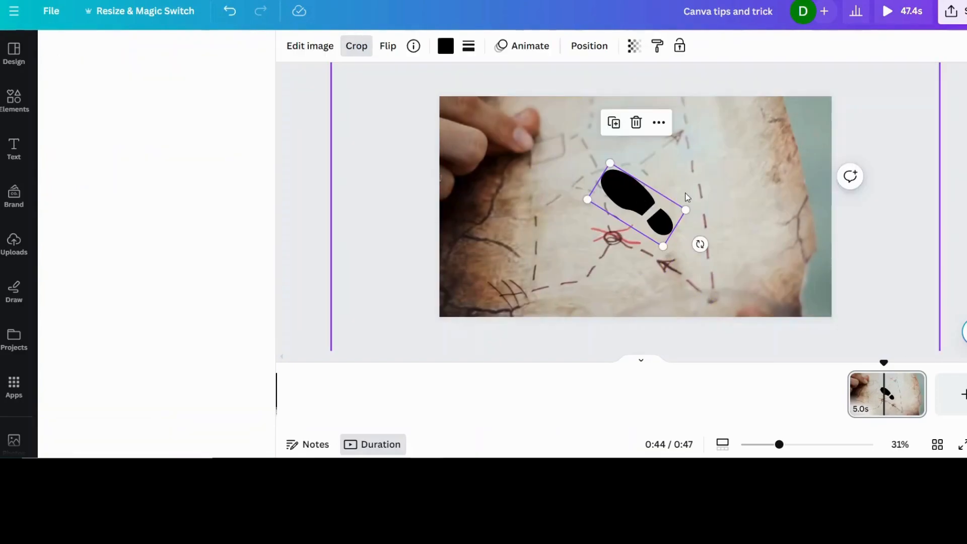
drag(686, 208, 632, 204)
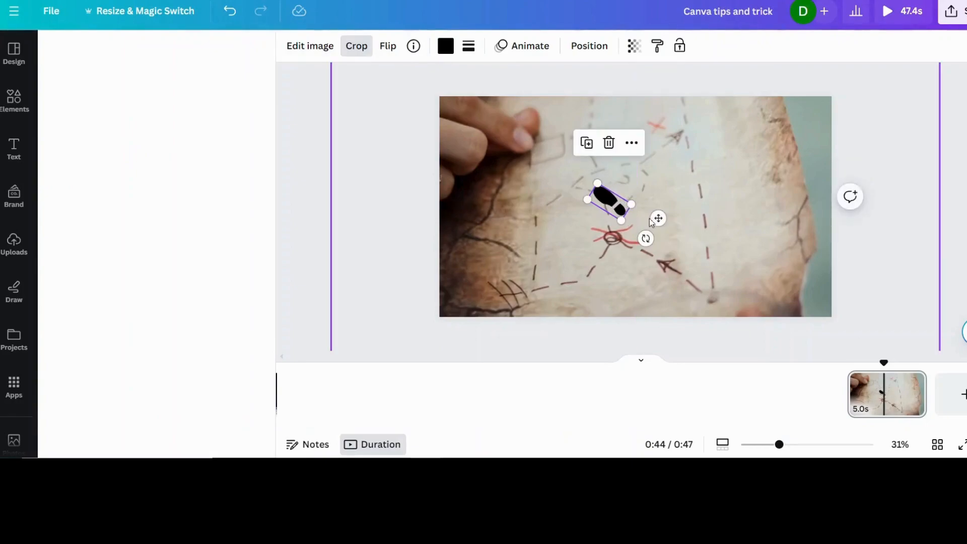
drag(659, 218, 776, 286)
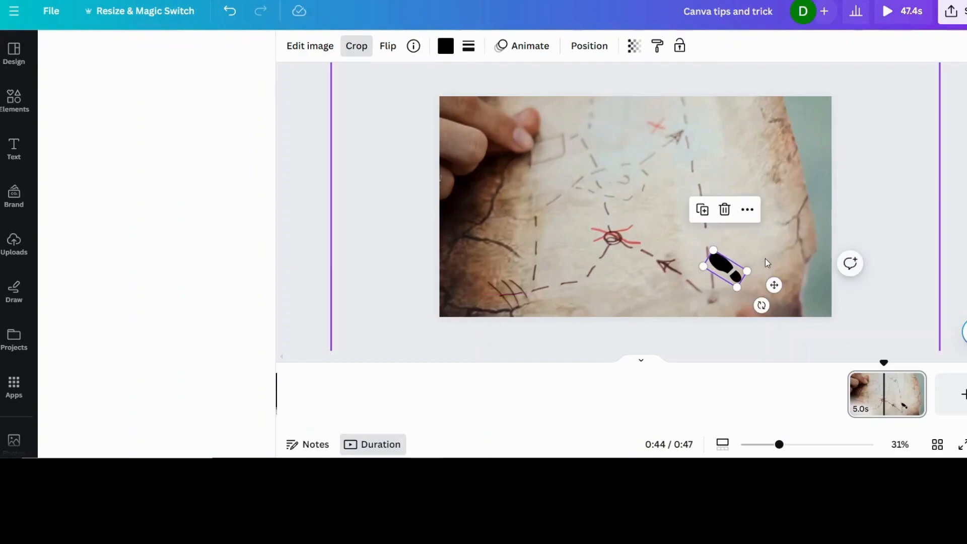
Duplicate the shoe print, flip the copy vertically, and place it beside the first as the opposite foot.
click(703, 210)
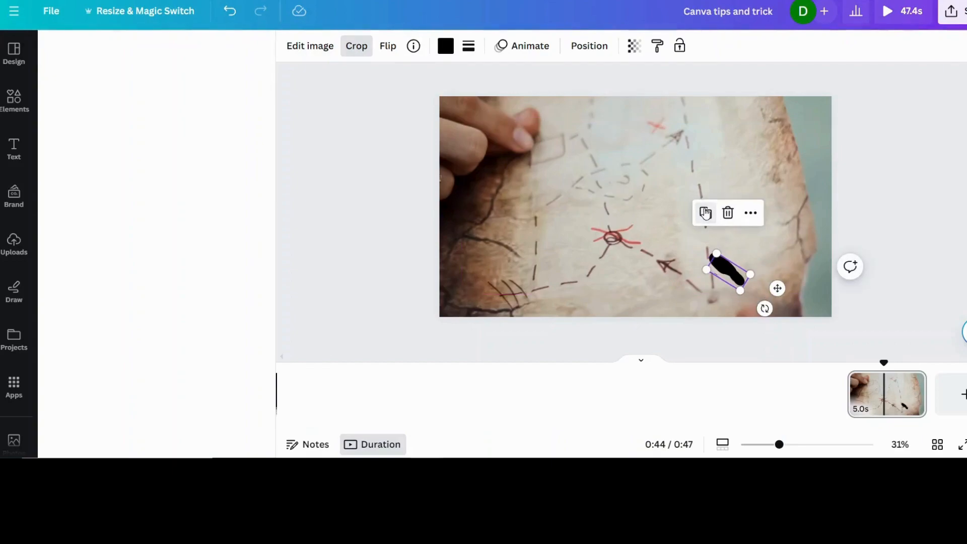
drag(726, 270, 707, 286)
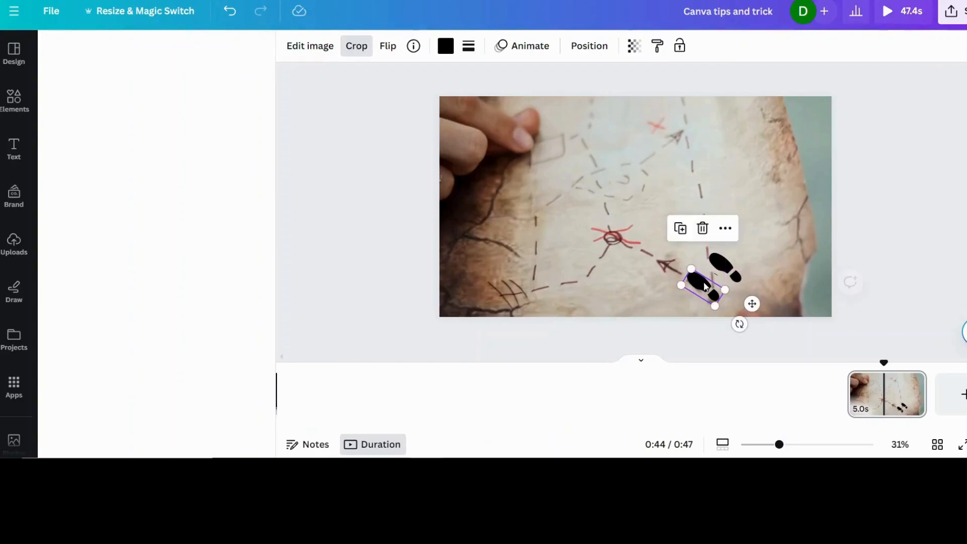
click(389, 50)
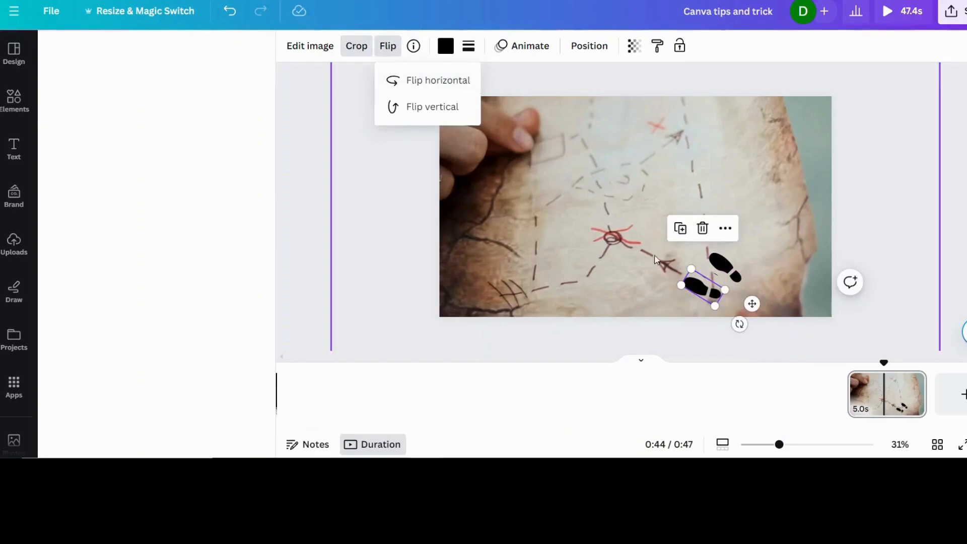
drag(698, 291, 697, 278)
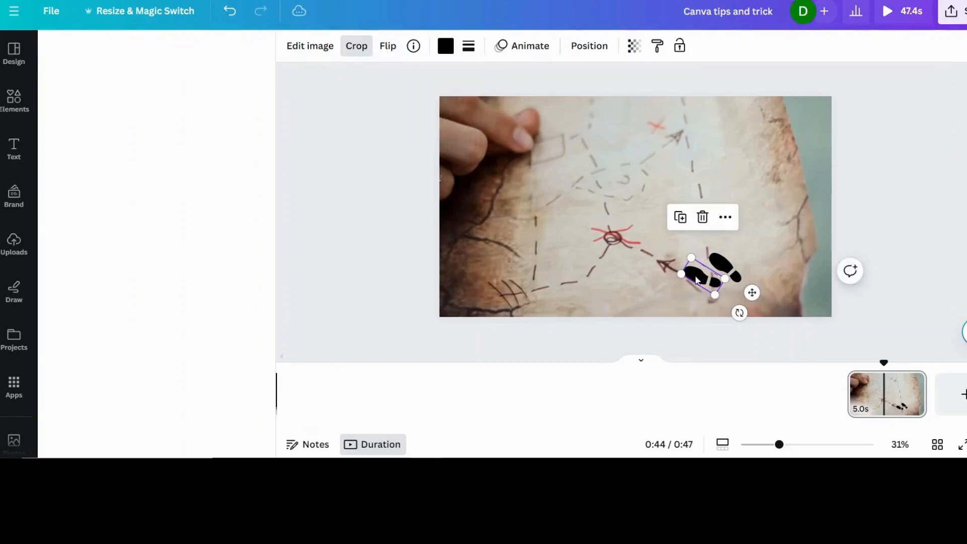
Duplicate the unflipped shoe print three times in a diagonal line running up-left across the map.
click(722, 262)
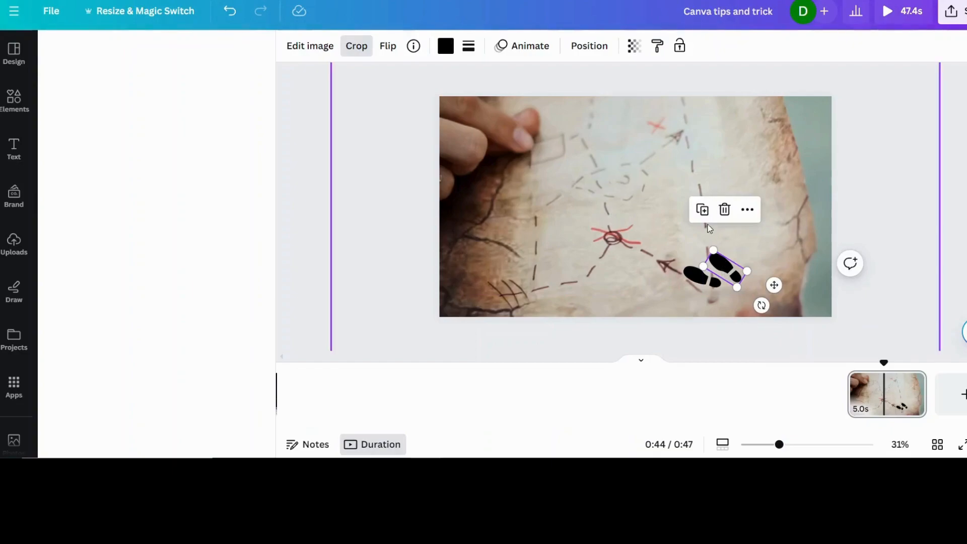
click(702, 209)
drag(726, 269, 677, 229)
click(663, 179)
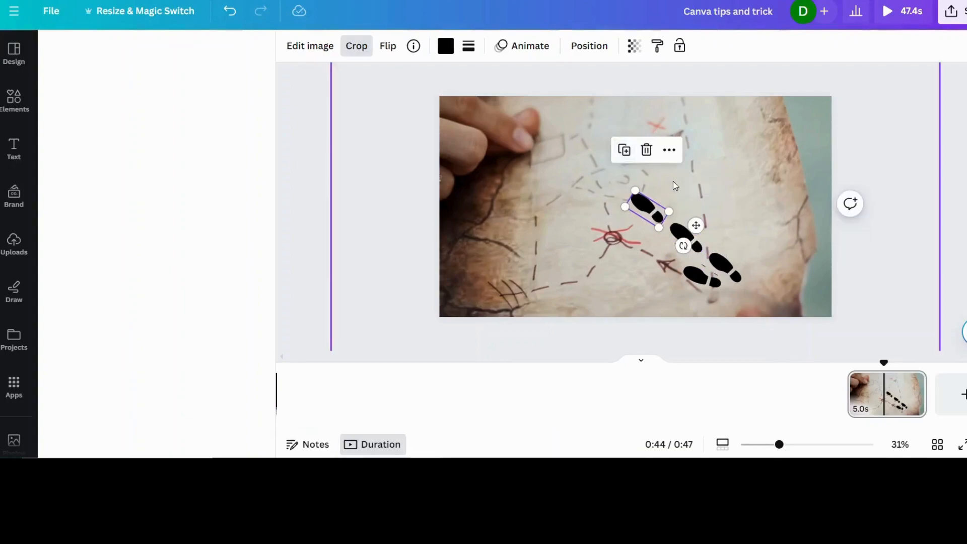
click(624, 150)
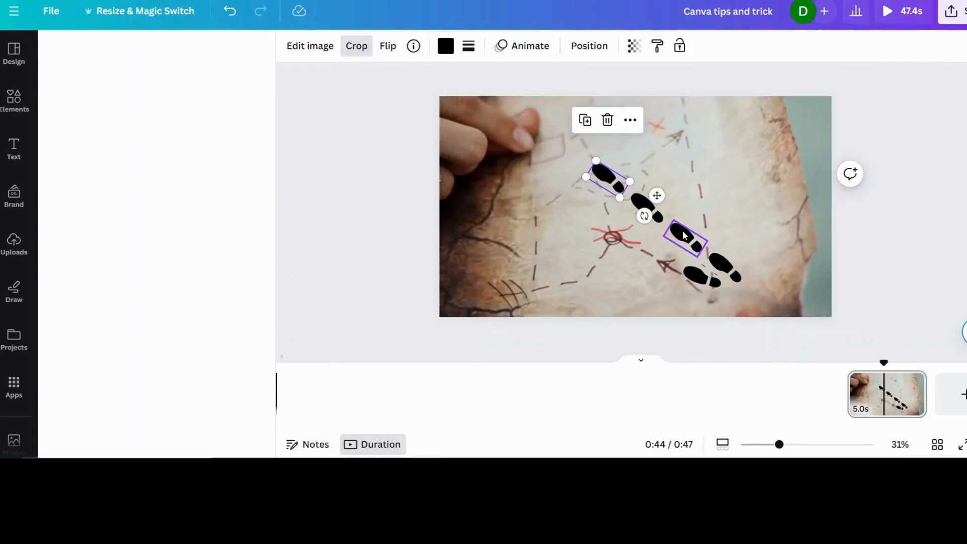
Shift the map photo slightly up-left and move the lowest pair of shoe prints a little to the right.
drag(779, 210, 751, 191)
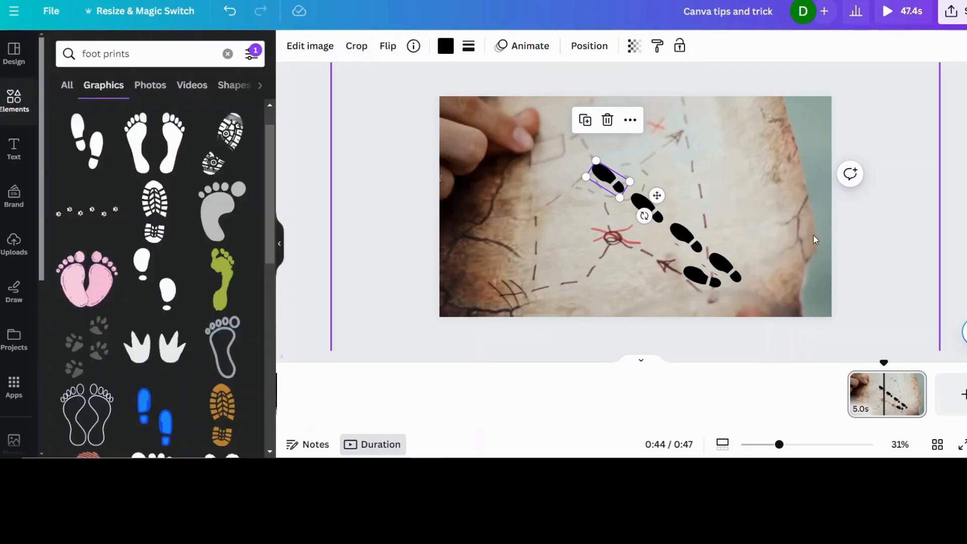
click(814, 231)
mouse_move(813, 231)
mouse_down()
mouse_move(780, 209)
mouse_move(806, 224)
mouse_up()
mouse_move(725, 271)
mouse_down()
mouse_move(747, 273)
mouse_move(721, 275)
mouse_up()
shift+click(704, 279)
click(703, 281)
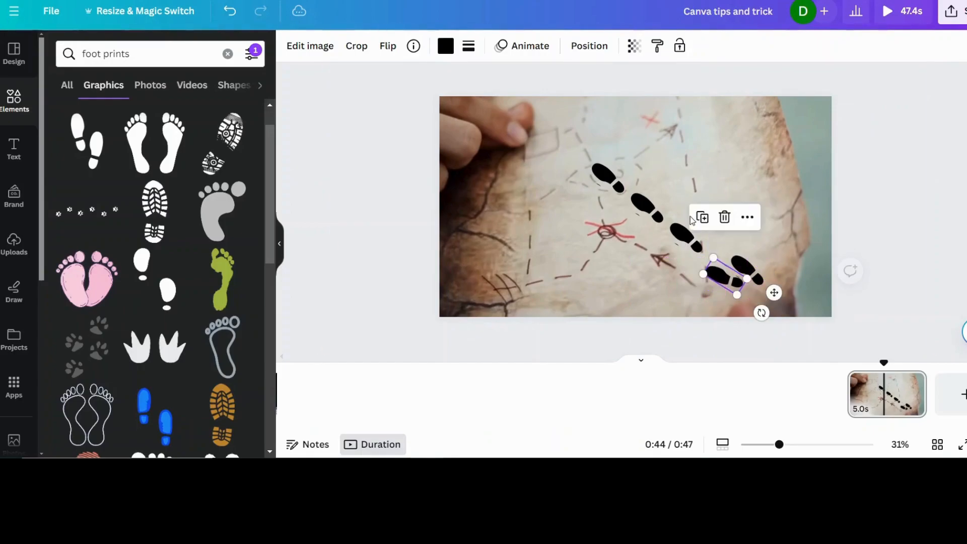
Rotate and reposition the three upper shoe prints into a curved line leading toward the red X on the map.
click(689, 239)
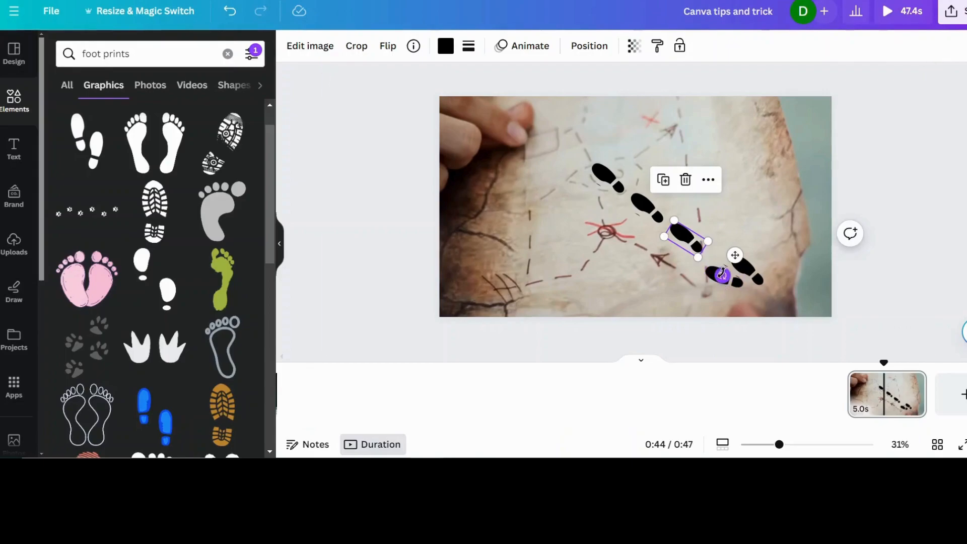
drag(723, 276, 734, 263)
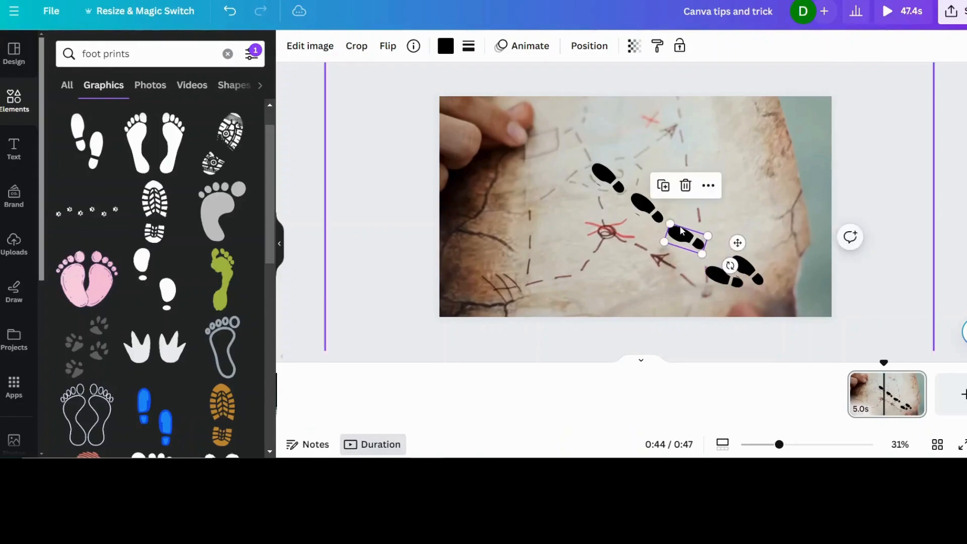
drag(683, 237, 727, 240)
click(648, 205)
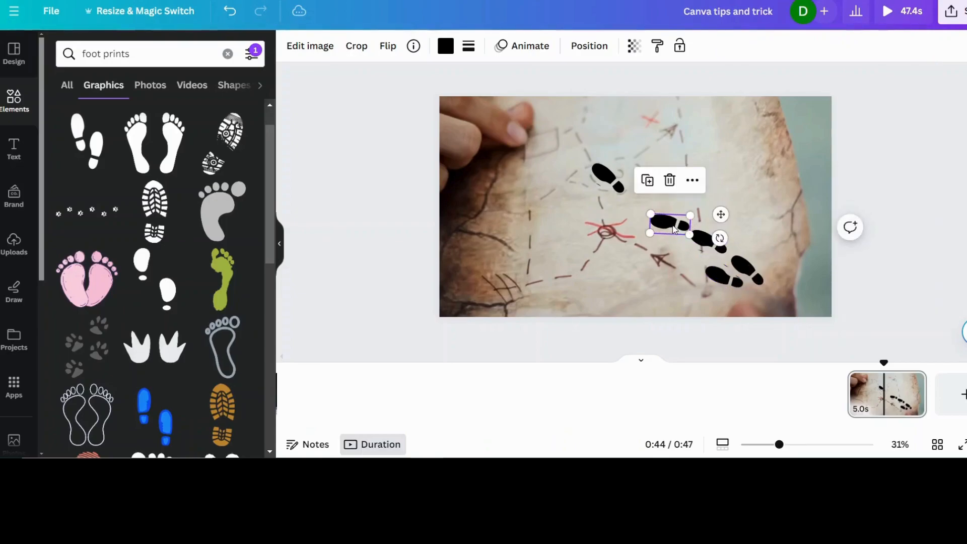
click(603, 170)
drag(643, 216, 672, 190)
drag(614, 185, 622, 205)
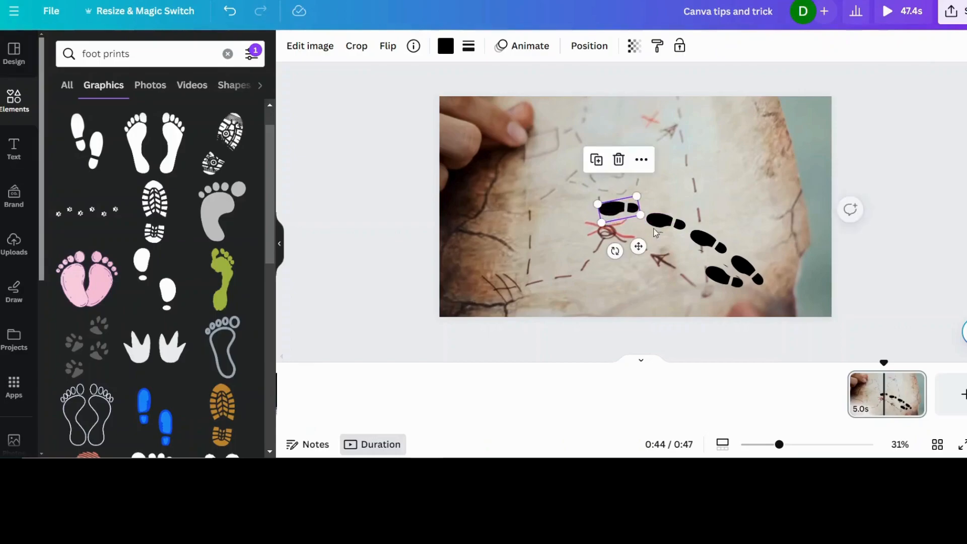
Duplicate the flipped shoe print three times and arrange the copies in a parallel curve below the first row.
click(726, 276)
click(704, 217)
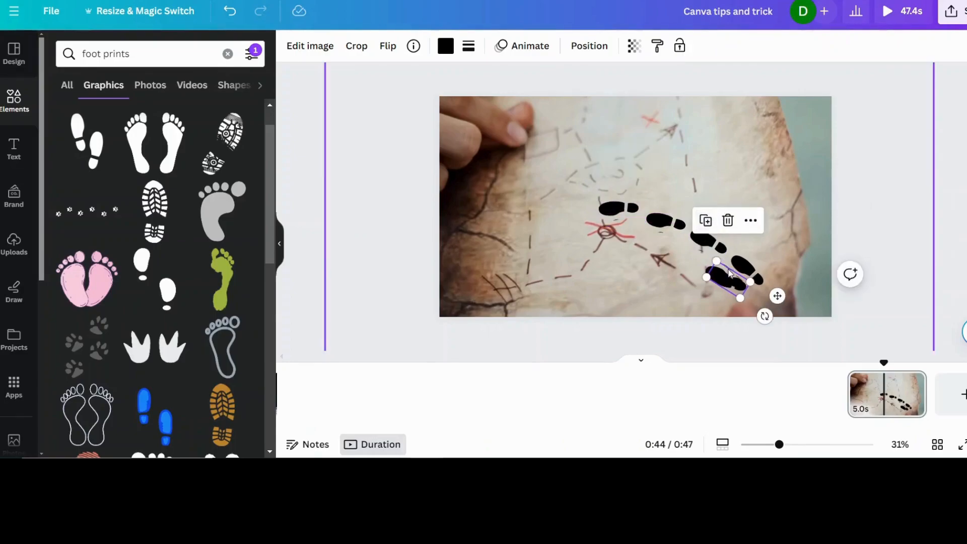
drag(736, 289, 691, 259)
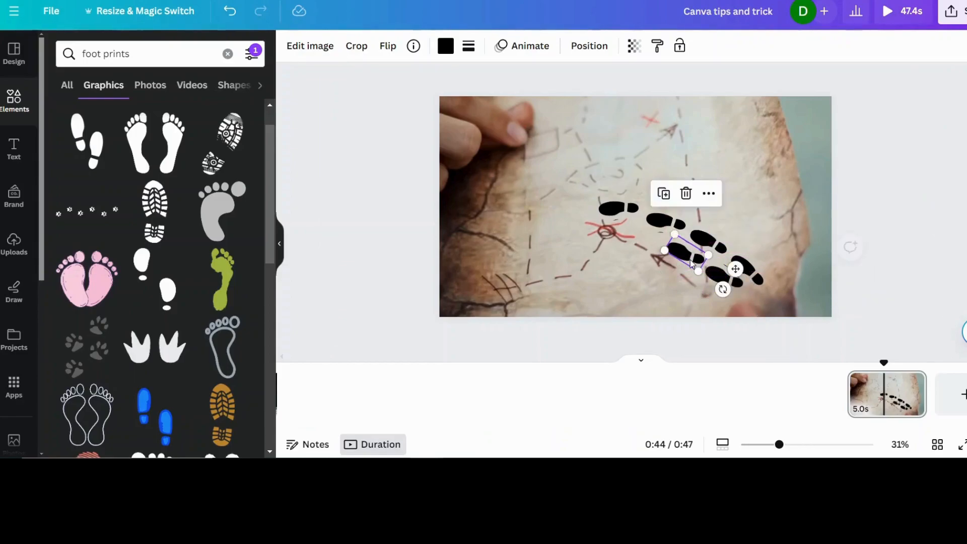
click(666, 193)
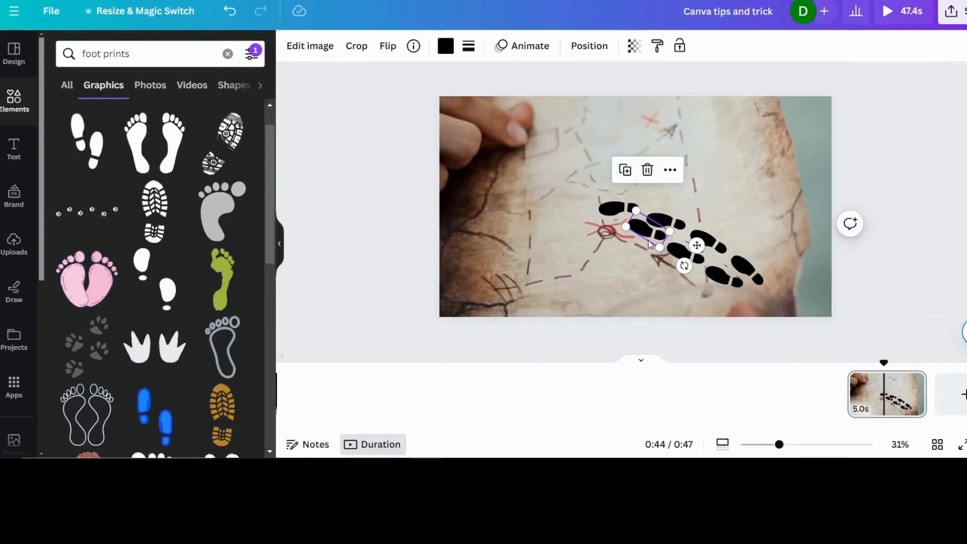
drag(689, 262, 605, 238)
click(625, 184)
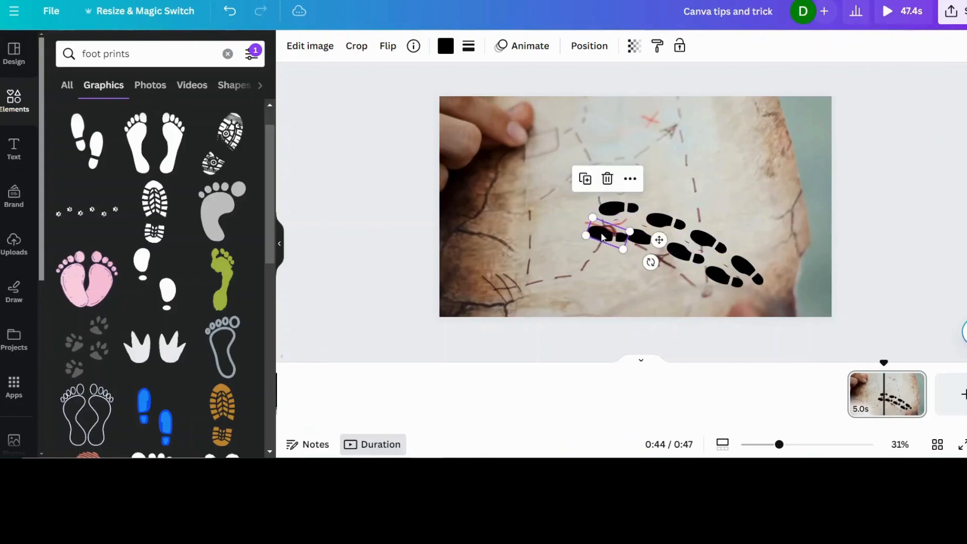
Move all shoe prints together toward the lower right and reposition the map photo so the trail ends at the red X.
drag(576, 171, 781, 298)
drag(771, 193, 742, 213)
drag(661, 264, 721, 279)
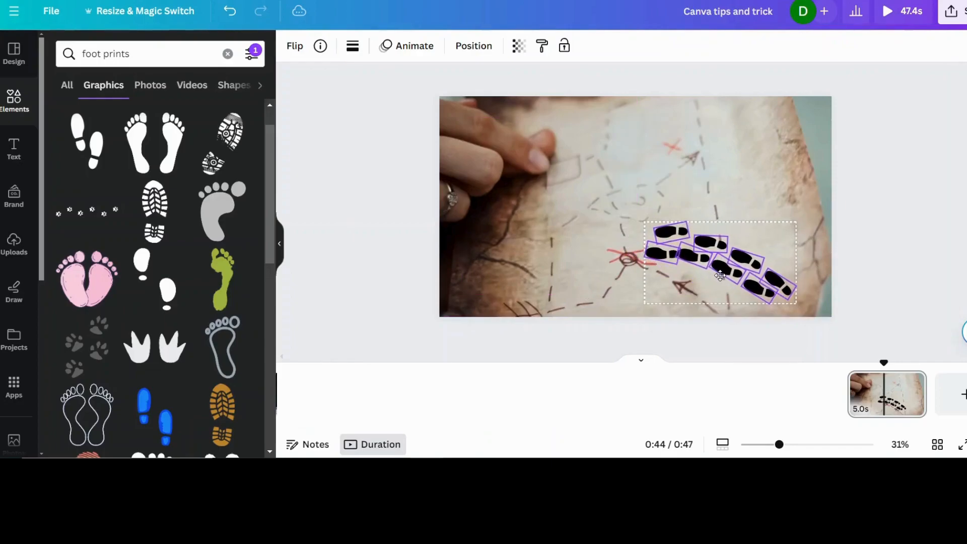
click(525, 209)
drag(524, 208, 516, 191)
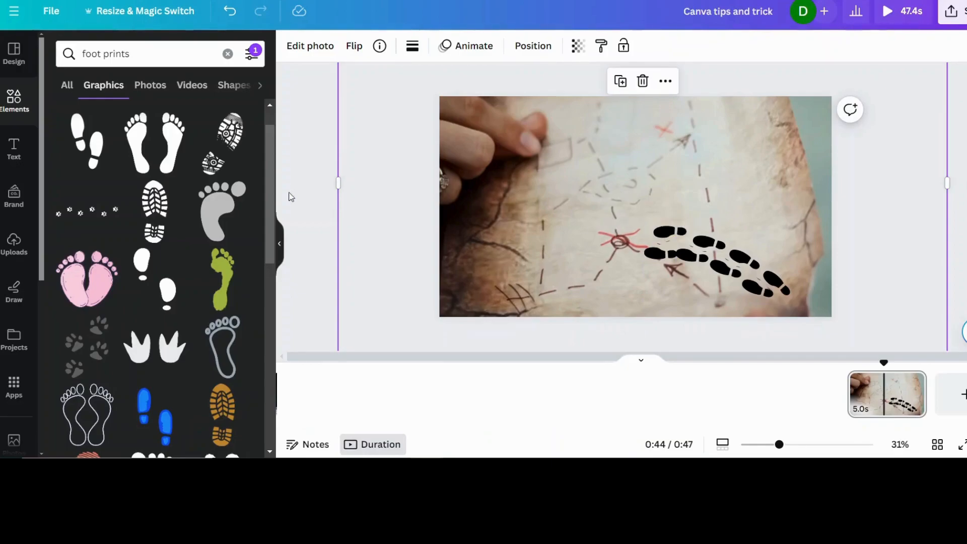
Search the graphics for "treasure chest" and add the open golden chest filled with coins to the map page.
click(139, 54)
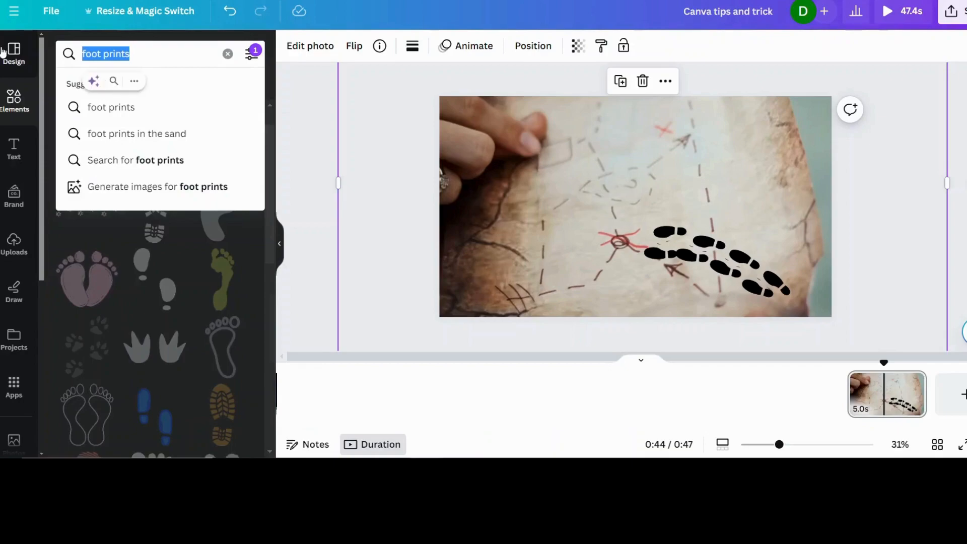
text(tres)
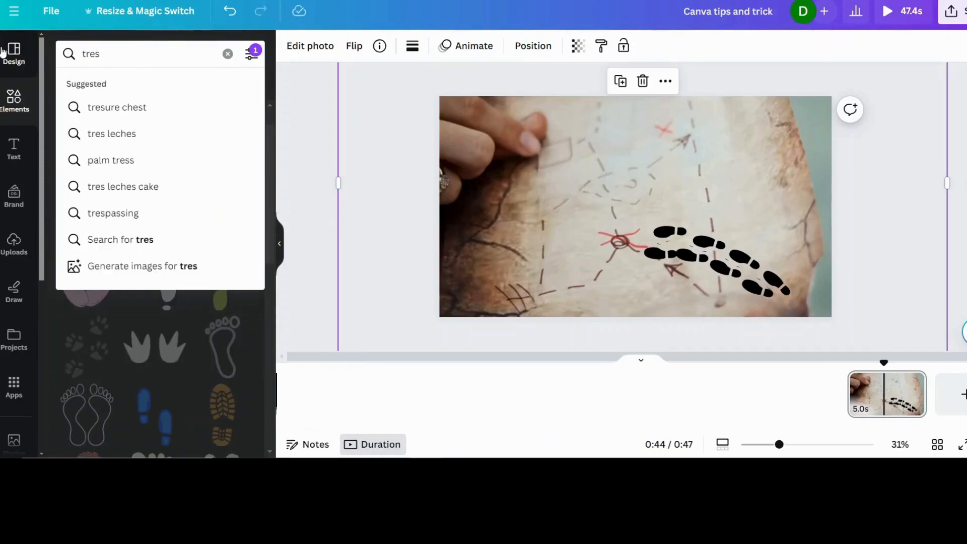
key(BackSpace)
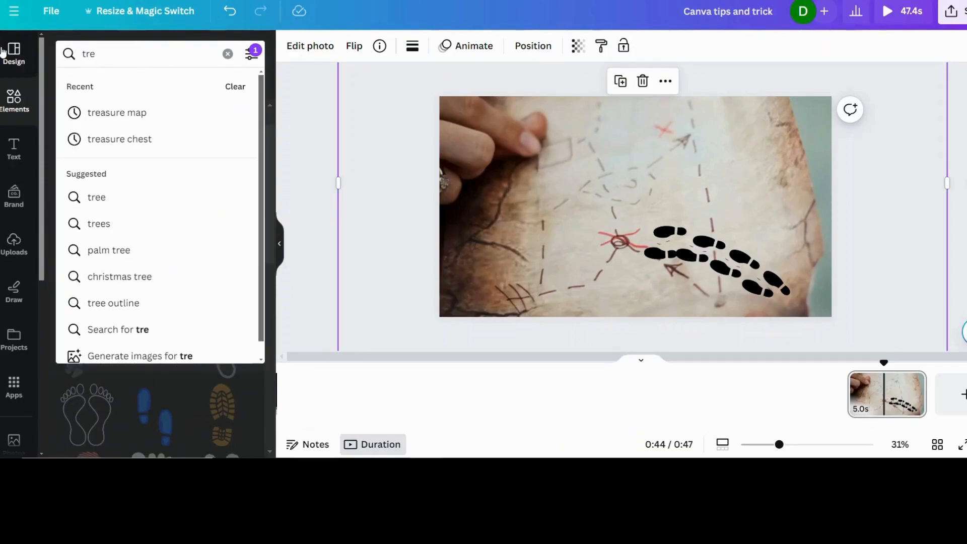
click(106, 139)
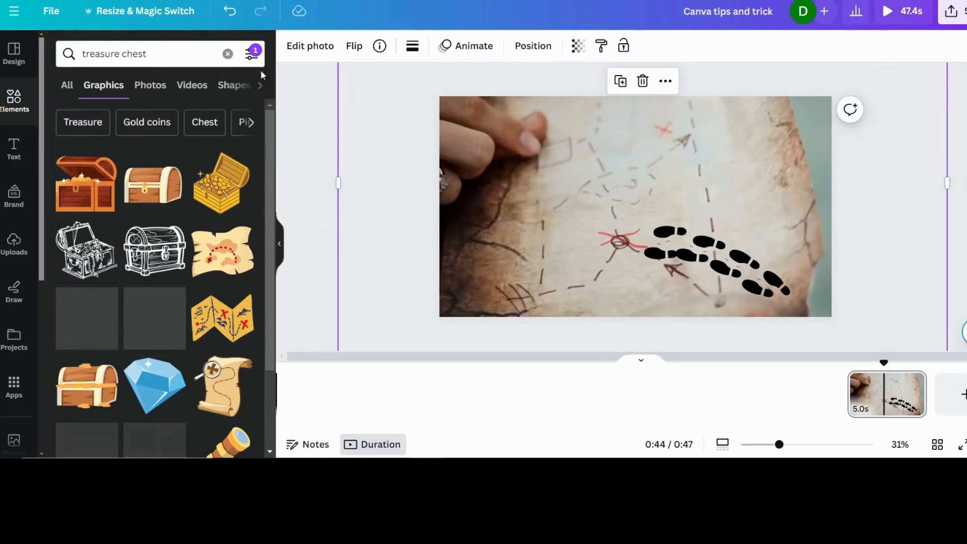
click(220, 196)
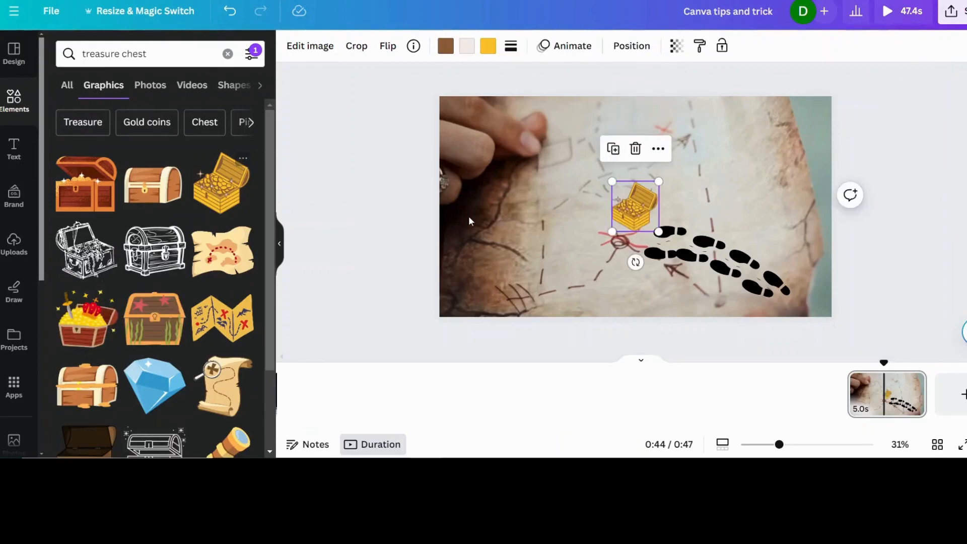
Flip the golden chest horizontally, tilt it slightly and place it just left of the red X at the trail's end.
drag(636, 262, 577, 217)
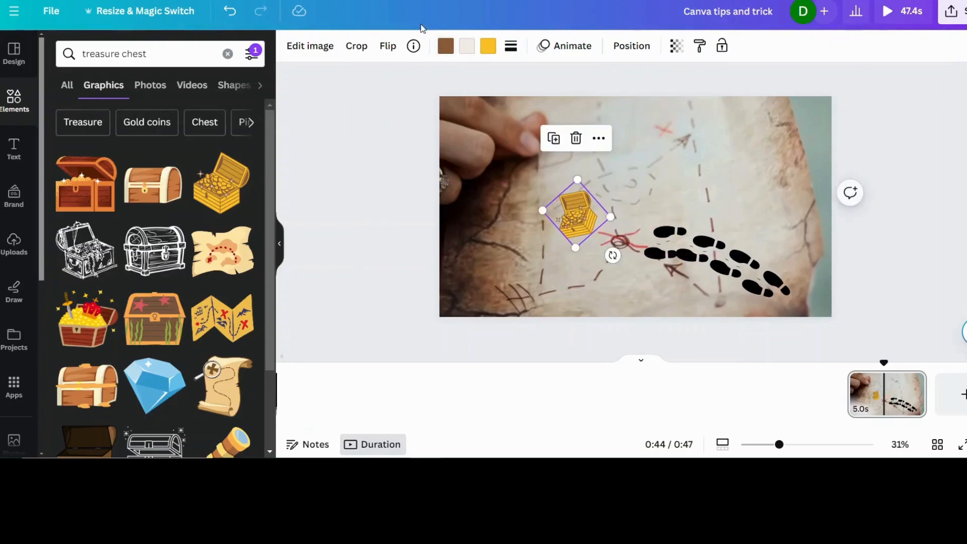
click(388, 46)
click(391, 80)
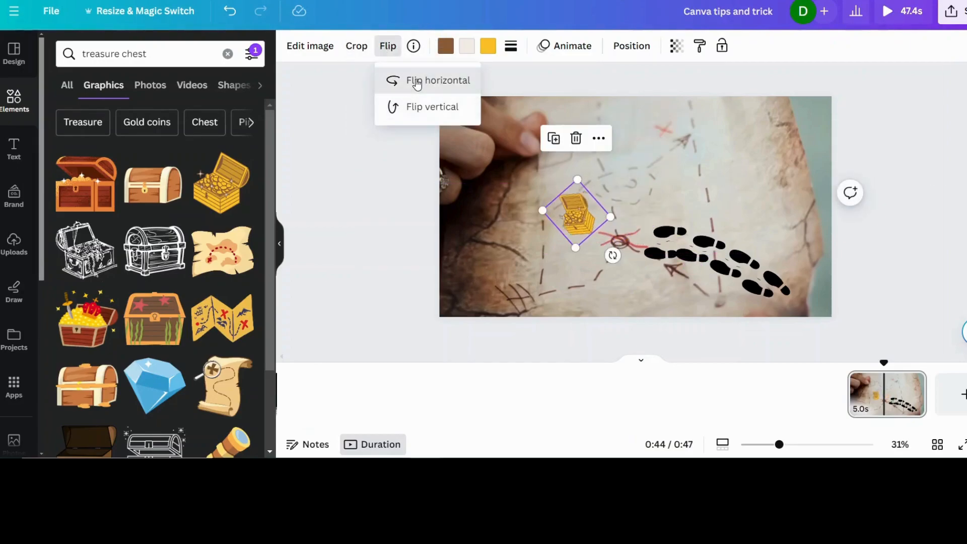
drag(613, 255, 589, 271)
drag(577, 214, 588, 244)
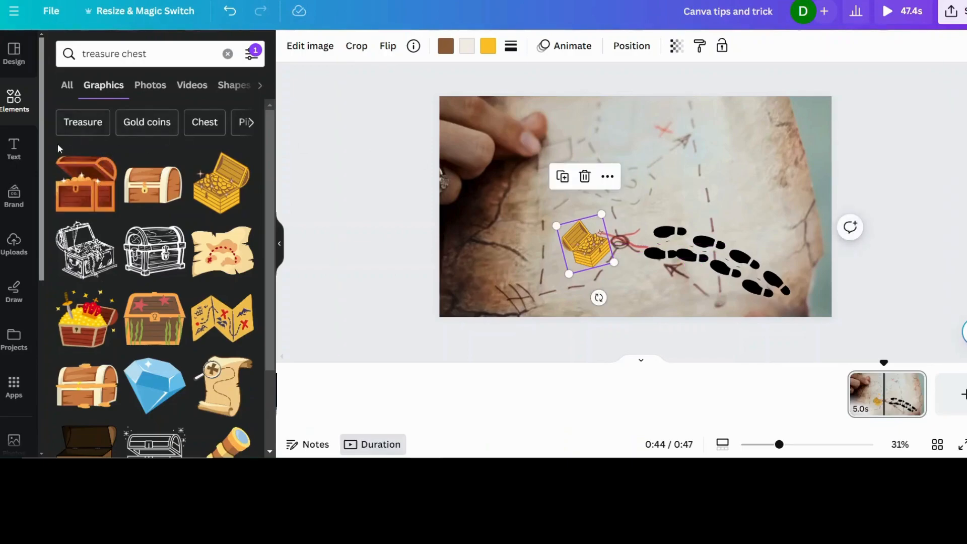
Add the open red-brown chest, rotate it to -12.1°, place it above right of the golden chest and send it one layer backward.
click(90, 193)
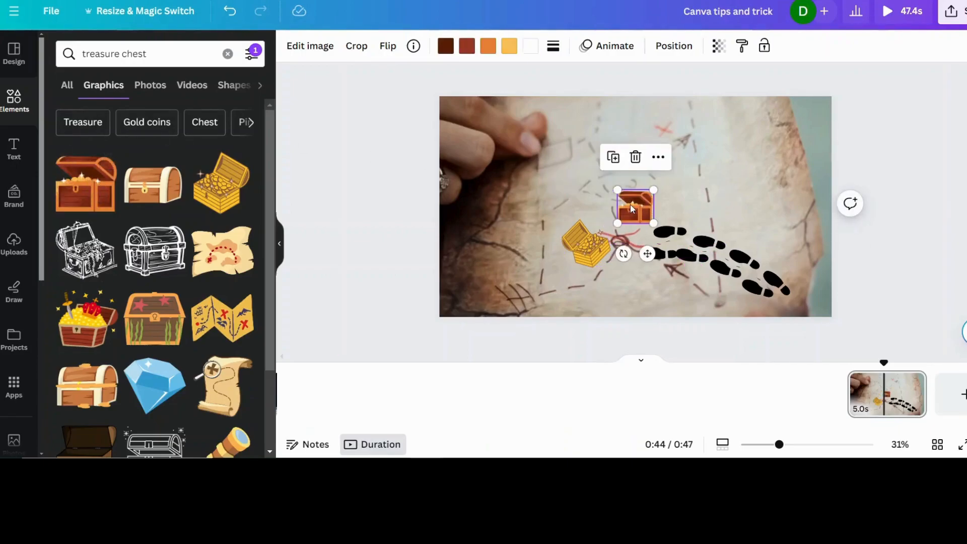
drag(627, 196, 620, 209)
mouse_move(638, 262)
mouse_down()
mouse_move(651, 252)
mouse_move(627, 260)
mouse_up()
mouse_move(626, 204)
mouse_down()
mouse_move(610, 203)
mouse_move(616, 217)
mouse_up()
click(673, 47)
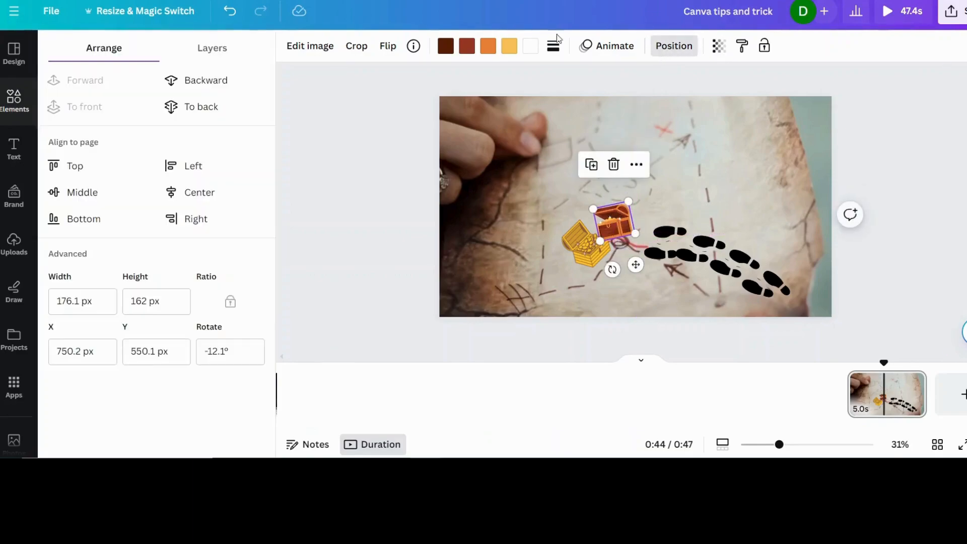
click(211, 80)
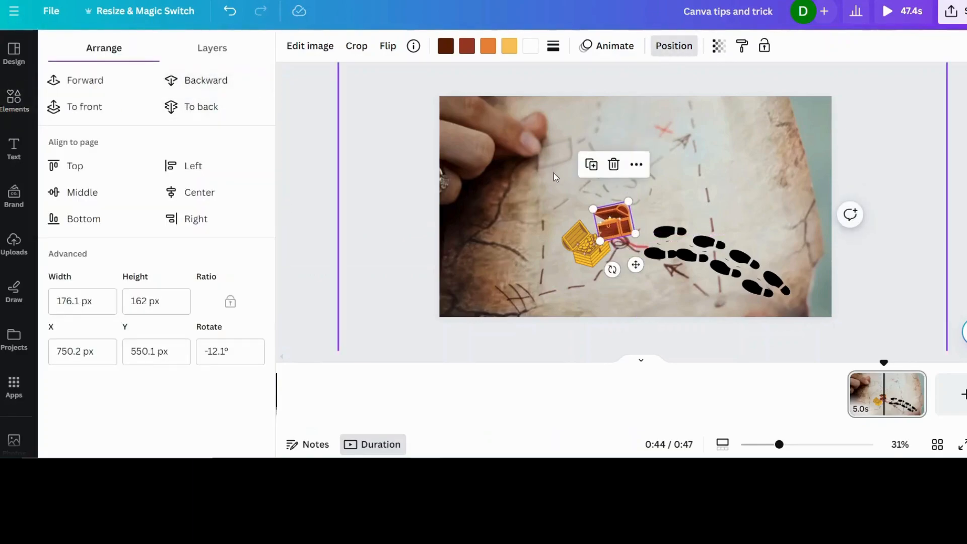
Crop the map photo's left and right sides so they end just outside the page edges.
click(732, 168)
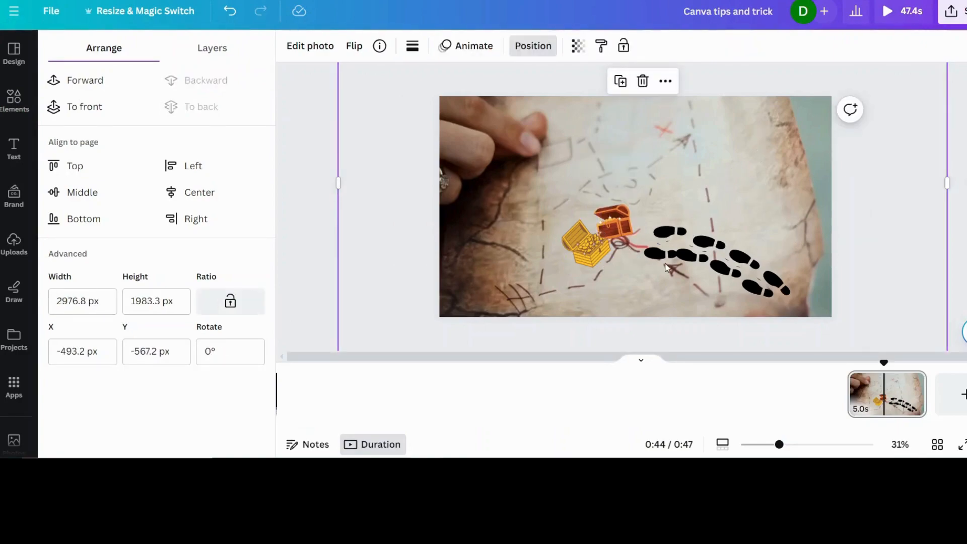
click(533, 46)
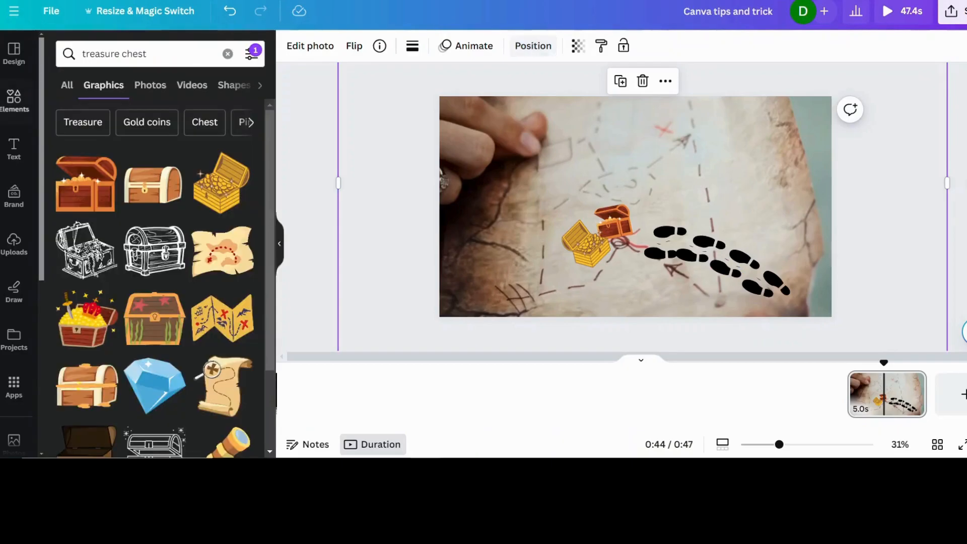
drag(948, 184, 842, 184)
drag(337, 186, 427, 184)
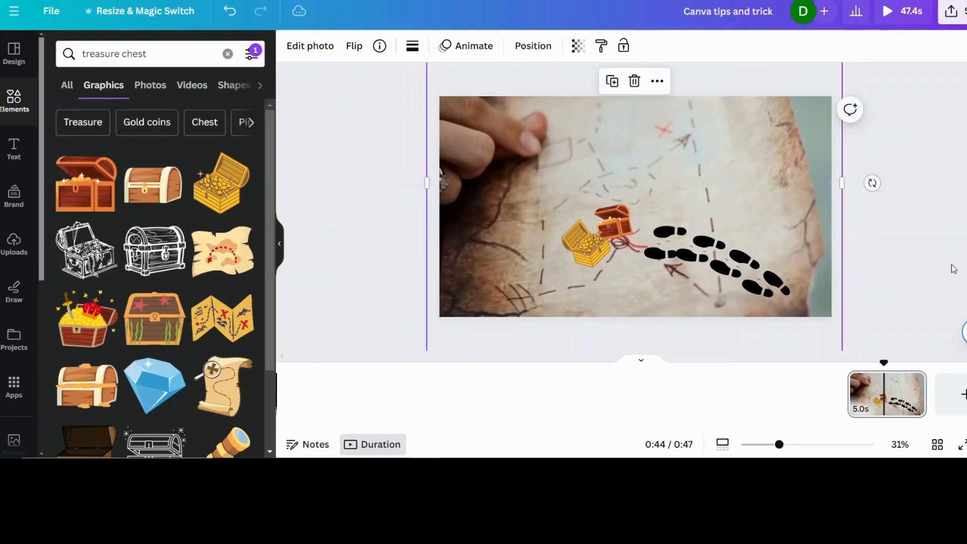
click(905, 260)
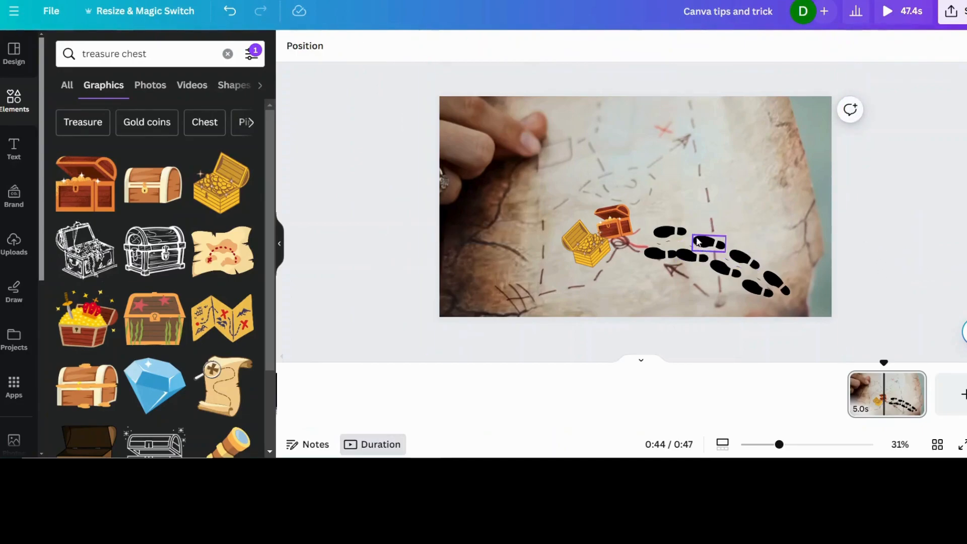
Show the shoe prints' timing and stagger the starts of the four farthest from the chests, shortening the second print to 4.5 s.
right_click(785, 289)
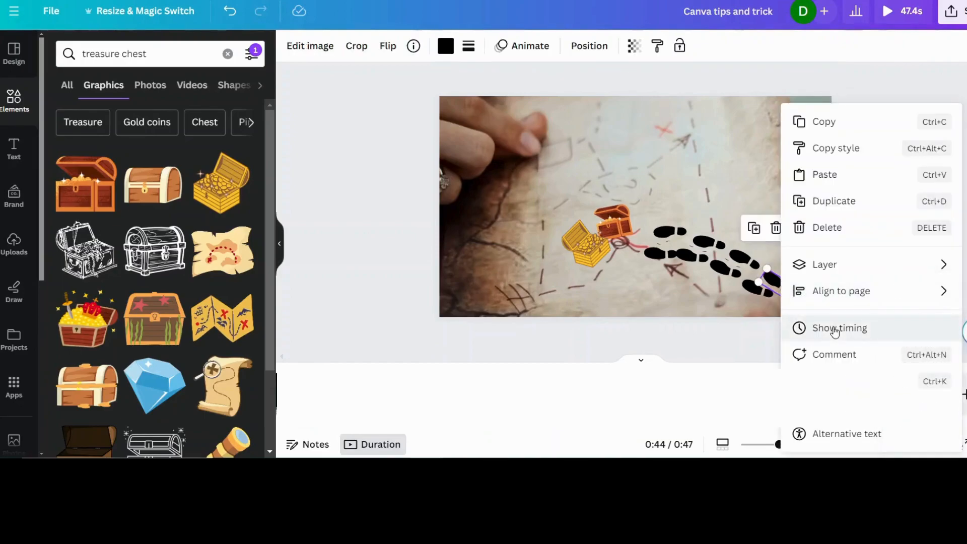
click(836, 328)
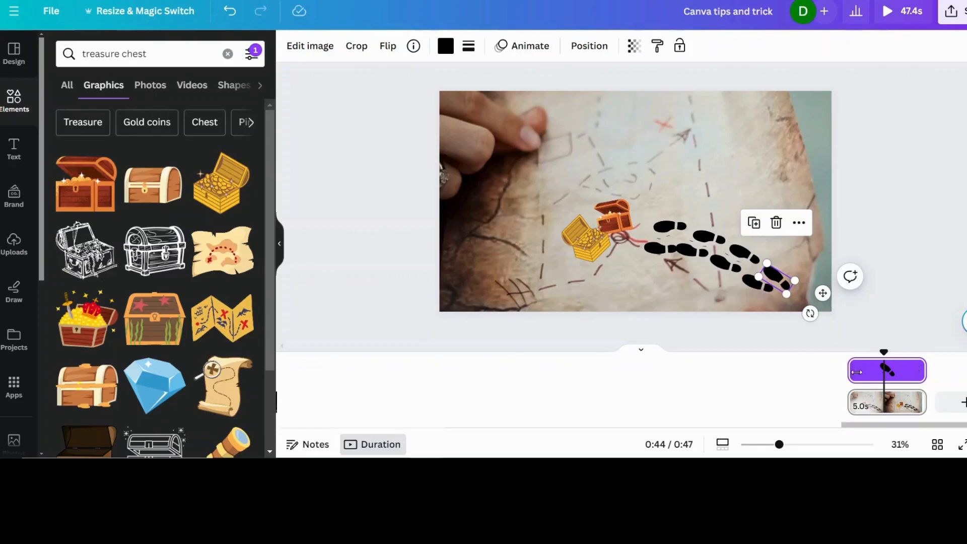
click(754, 287)
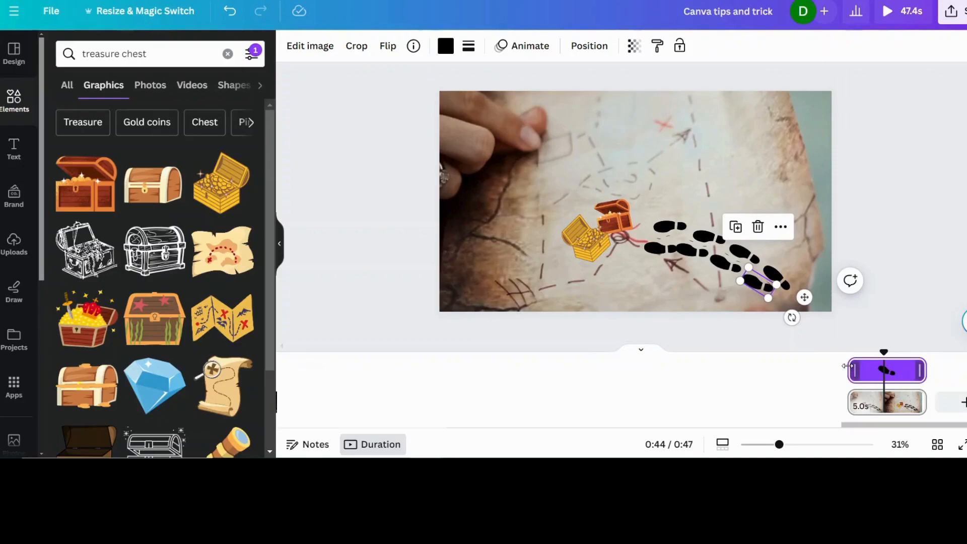
drag(855, 370, 860, 369)
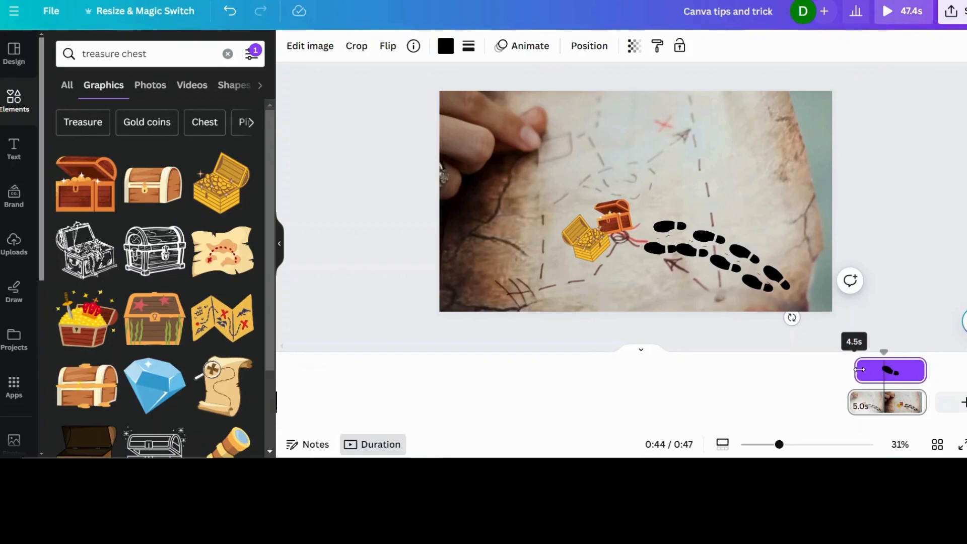
click(737, 250)
drag(850, 366, 869, 367)
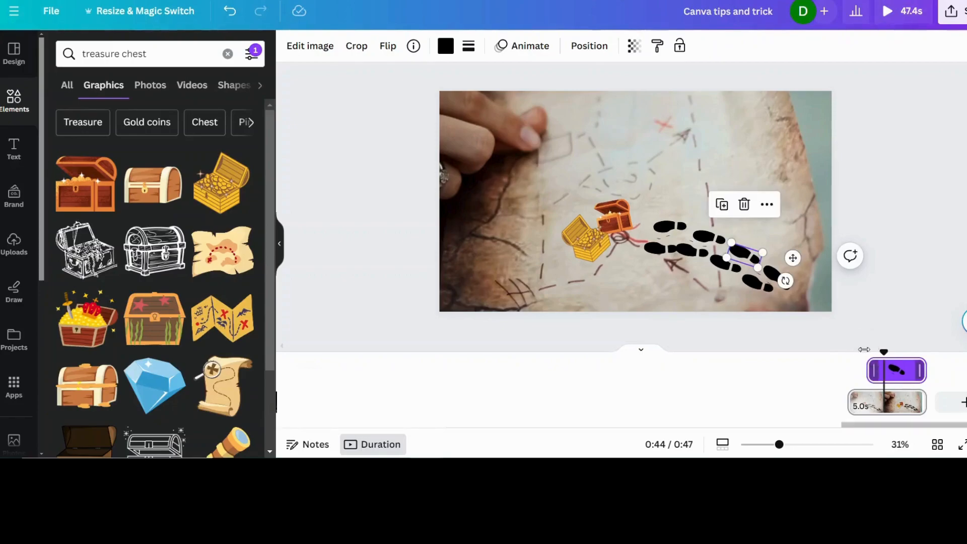
click(722, 264)
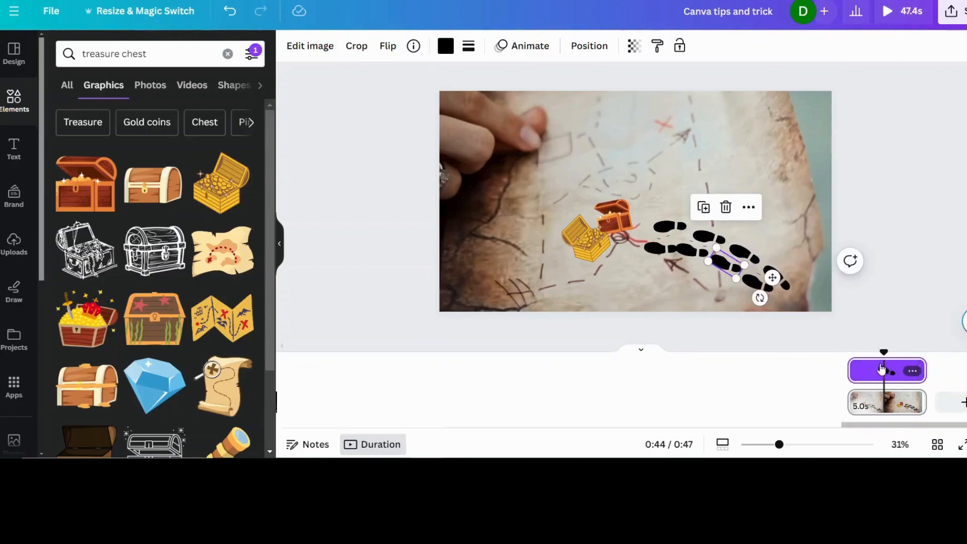
drag(850, 371, 883, 375)
Trim the starts of the remaining shoe prints progressively later, so the ones nearest the red X appear last.
click(705, 236)
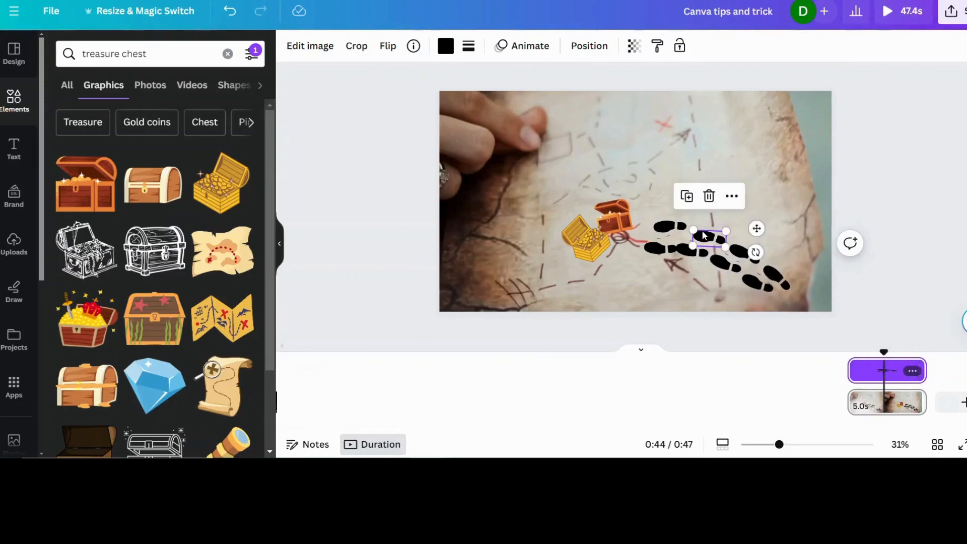
drag(860, 372, 891, 378)
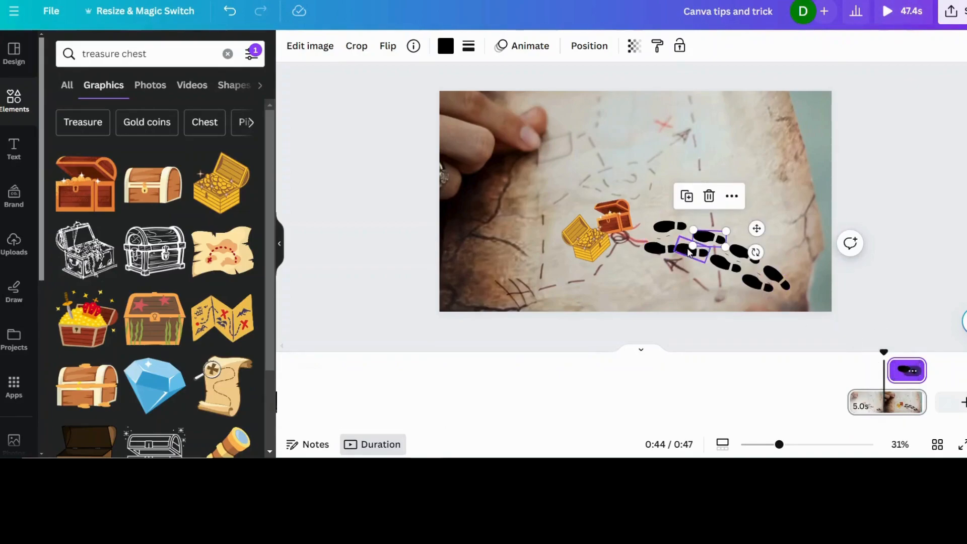
mouse_move(890, 371)
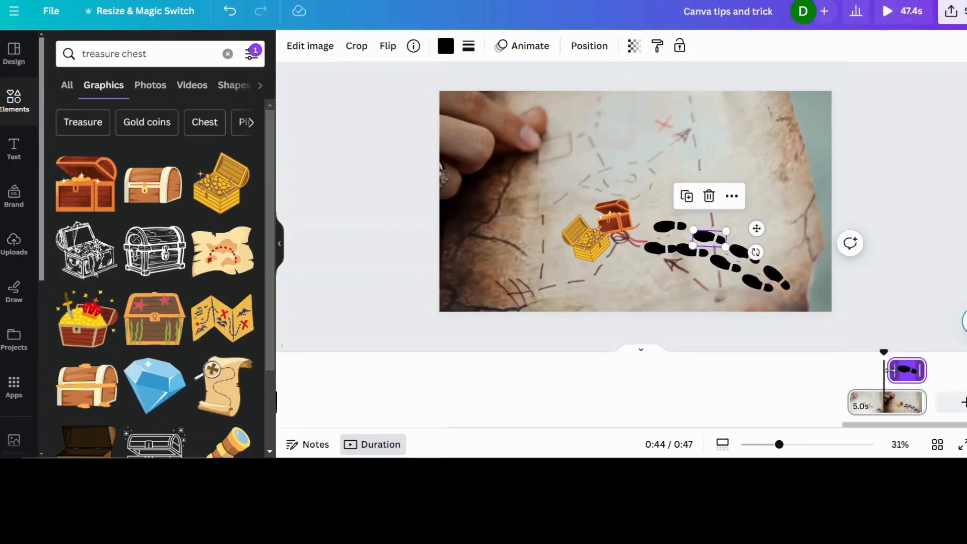
drag(889, 371, 902, 370)
click(675, 227)
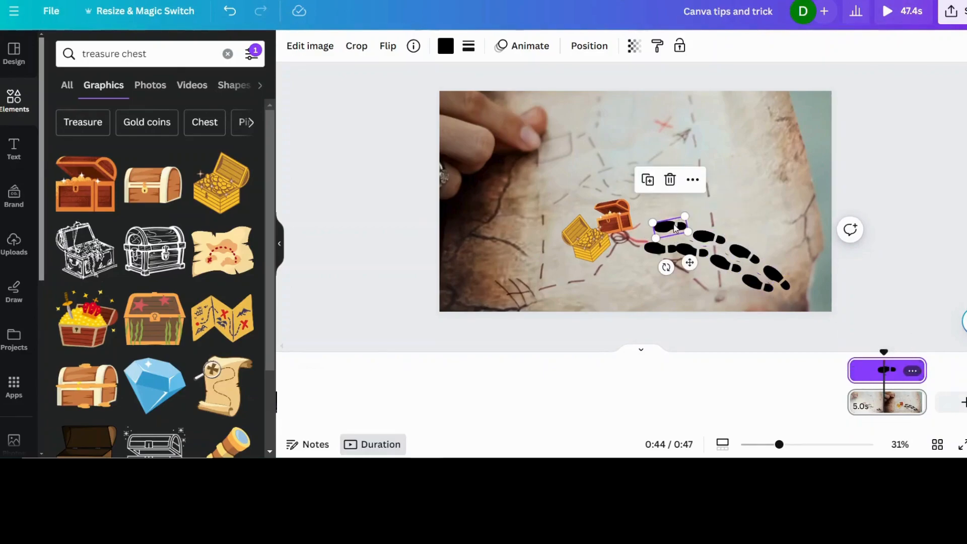
drag(851, 375, 907, 390)
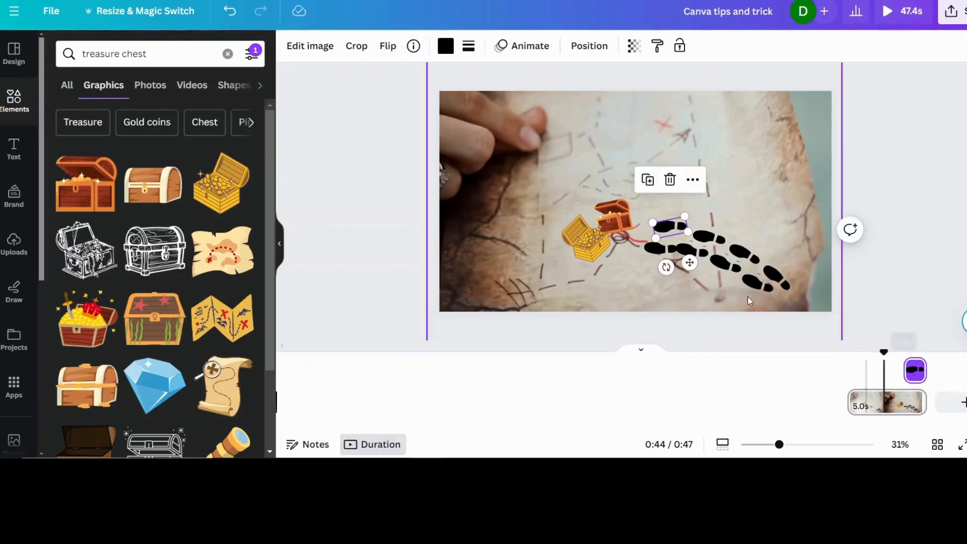
click(658, 252)
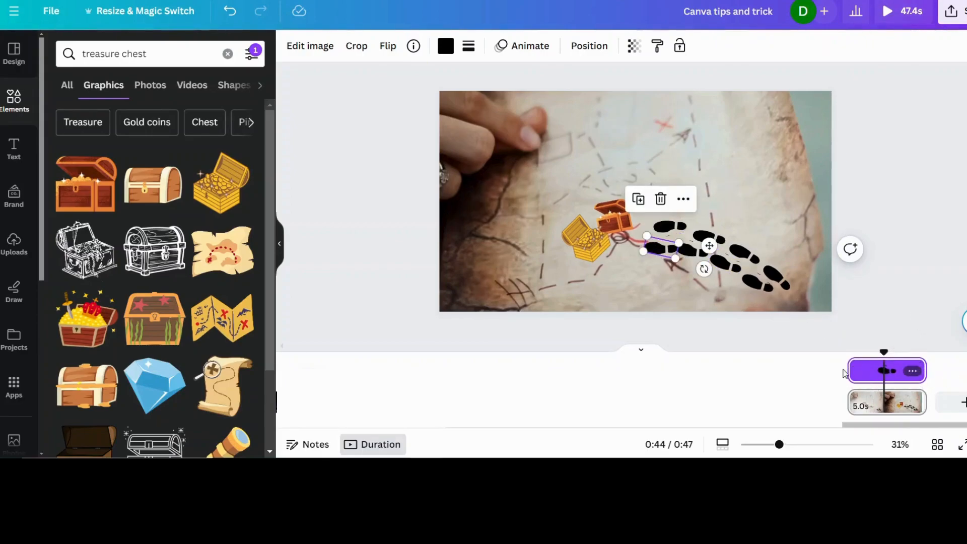
drag(851, 374, 919, 382)
Preview the footprint animation and extend the map page's duration to 10.6 s.
click(902, 11)
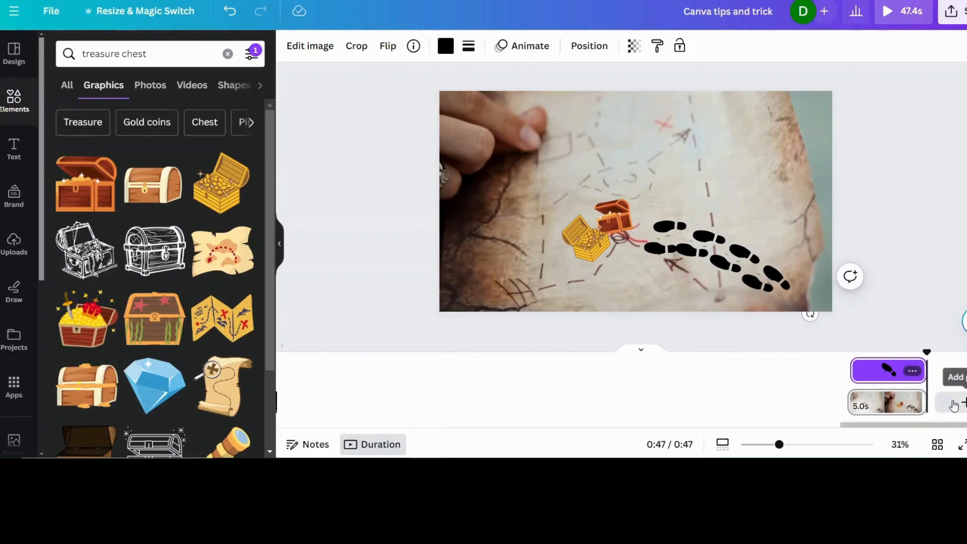
click(907, 402)
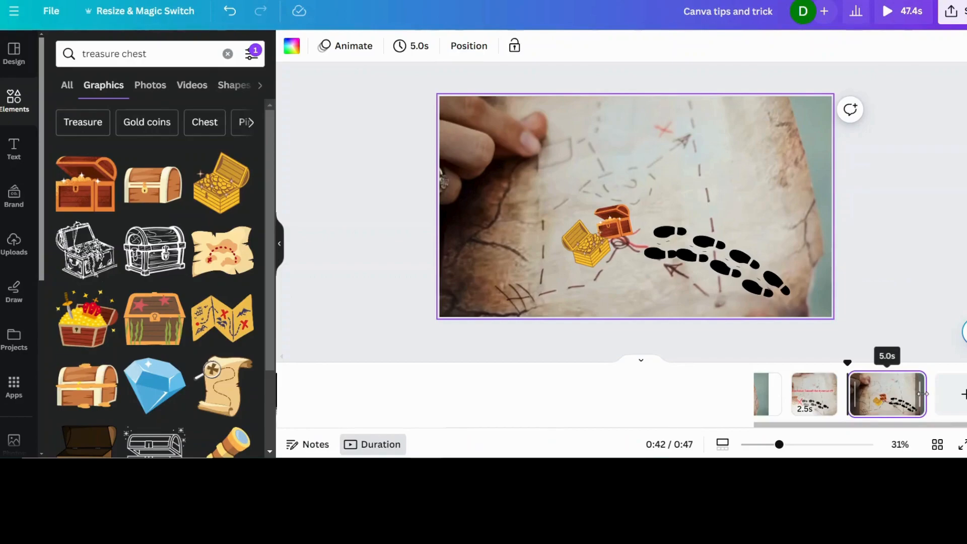
drag(924, 393, 856, 390)
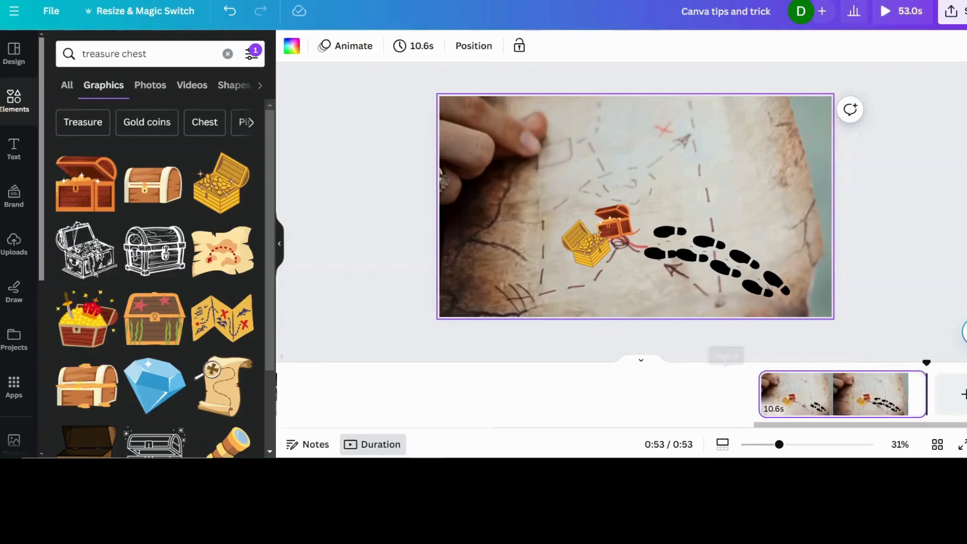
Play the map page from its start to 0:47 and split it there into pages of 5.5 s and 5.0 s.
click(759, 394)
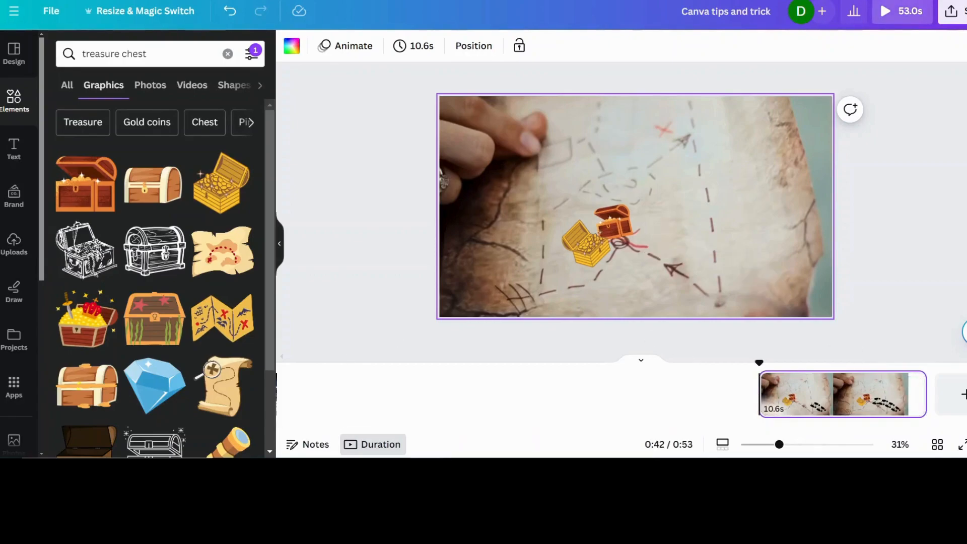
key(space)
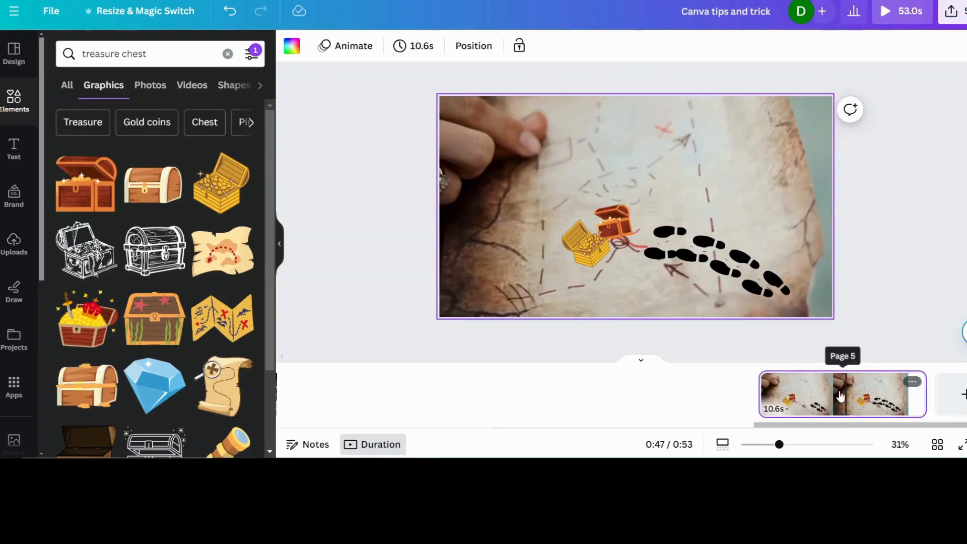
right_click(847, 402)
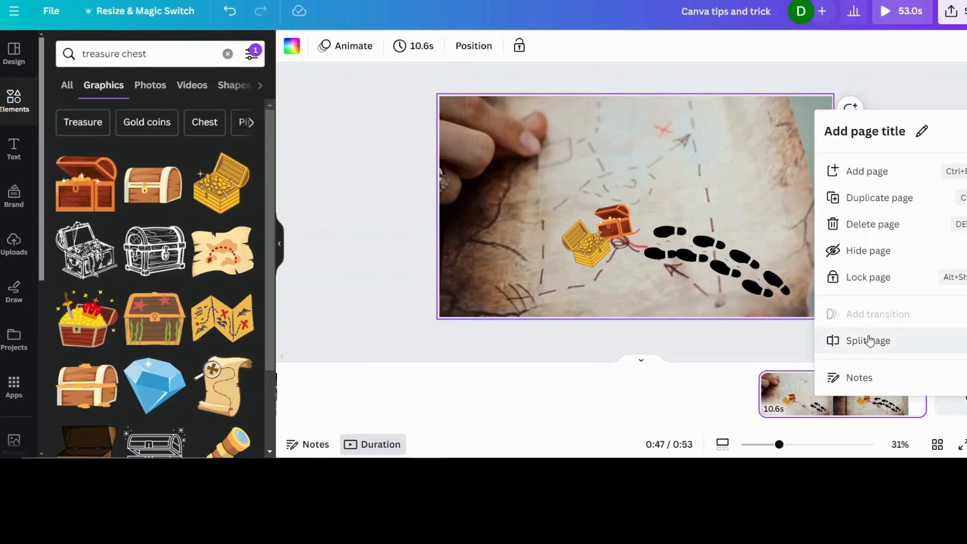
click(869, 339)
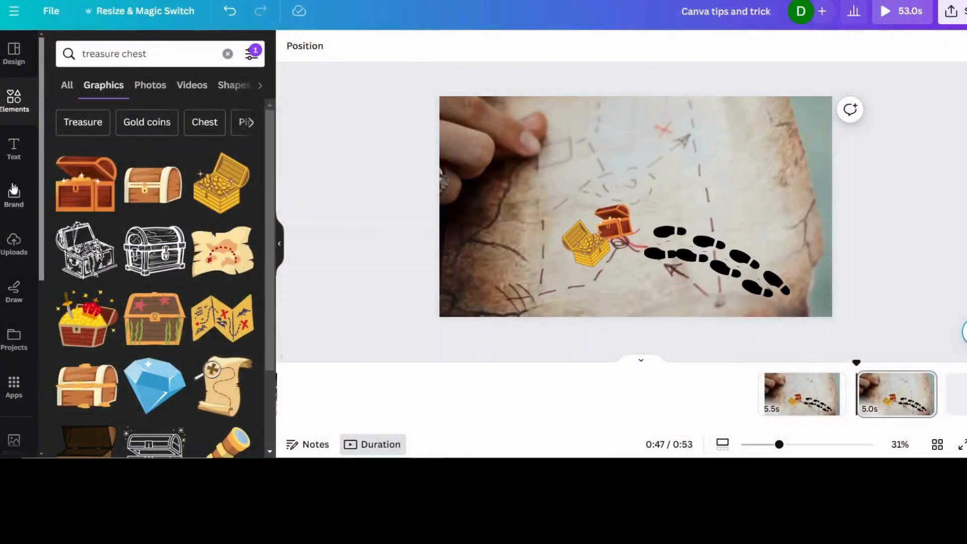
Add a subheading reading "You have found the treasure!!" to the 5.0 s page and place it above the treasure chests.
click(13, 145)
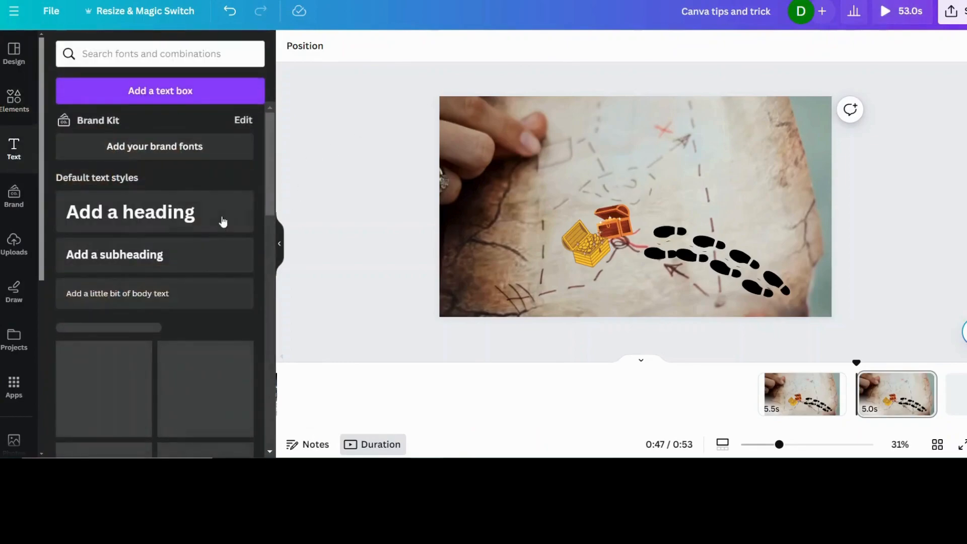
click(117, 260)
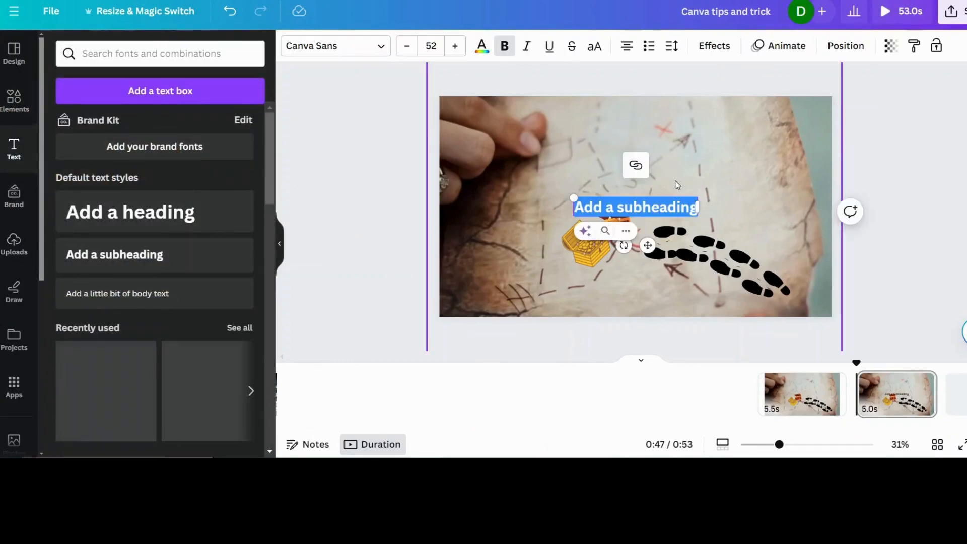
text(You have found the treasure)
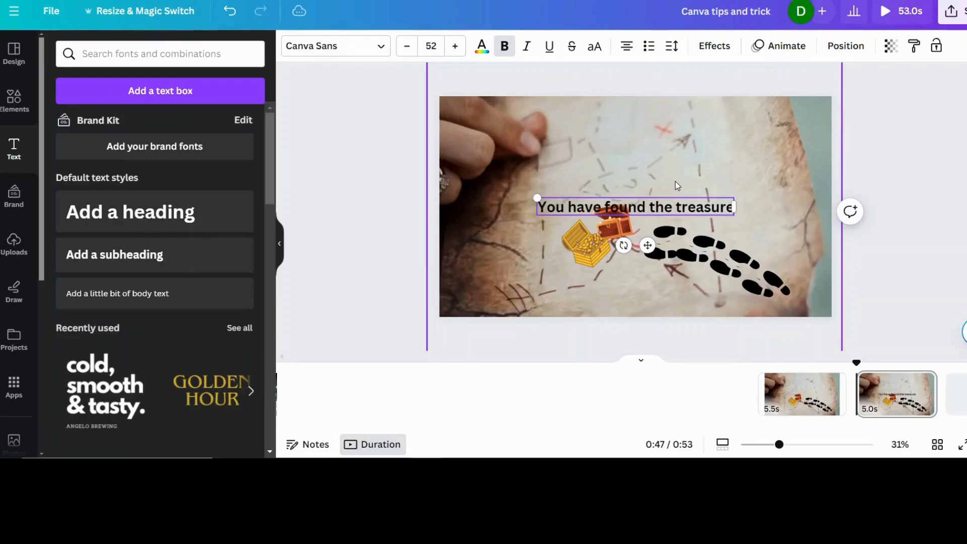
text(!!)
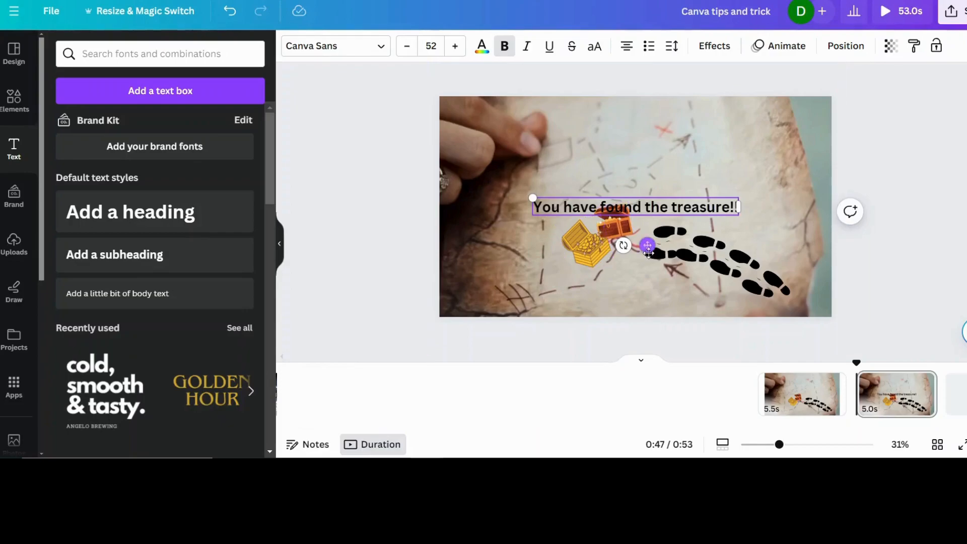
drag(649, 248, 660, 216)
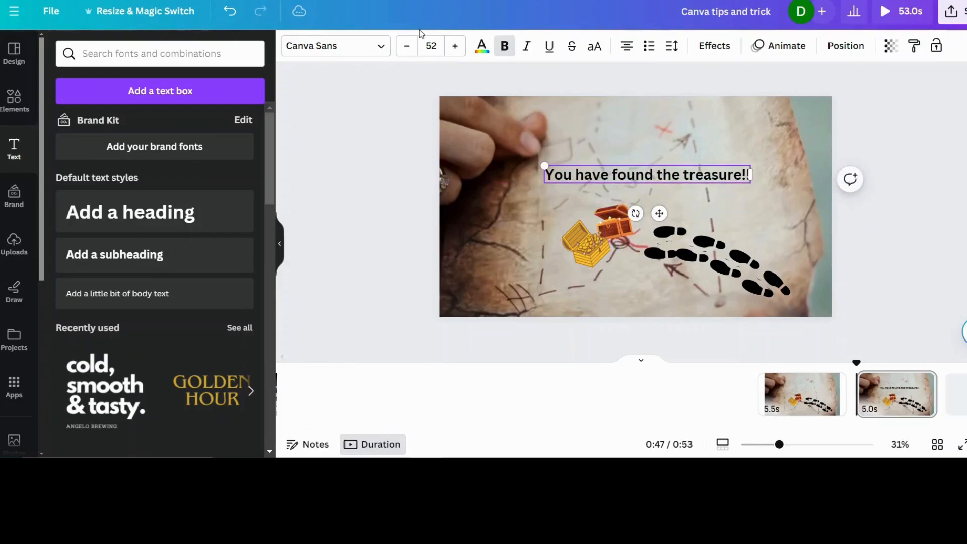
Set the treasure text's font to Archivo Black and colour it red.
click(379, 51)
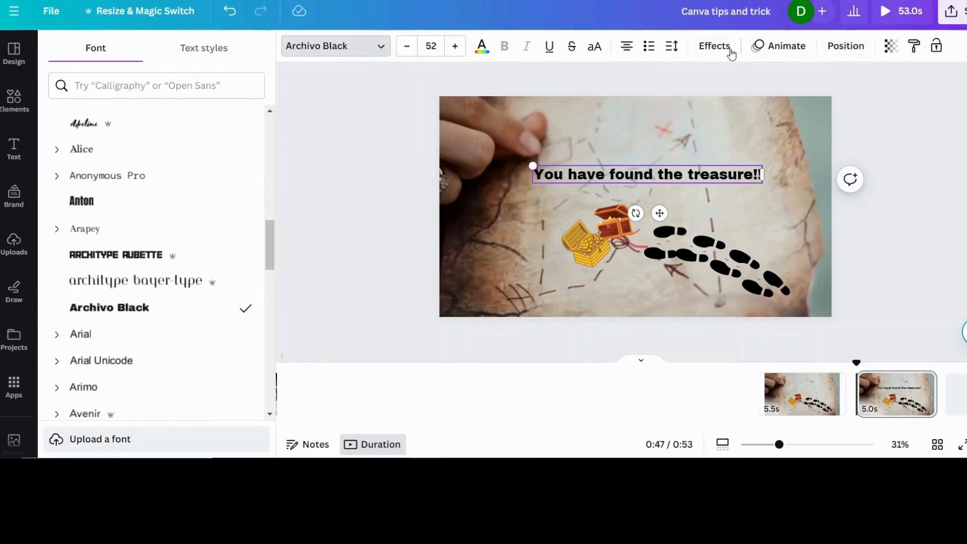
click(481, 46)
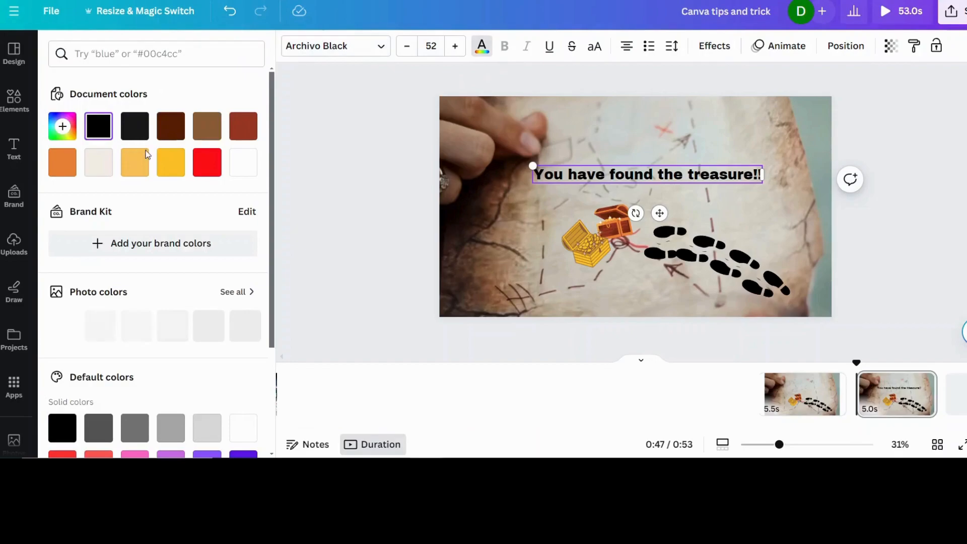
click(206, 164)
click(770, 59)
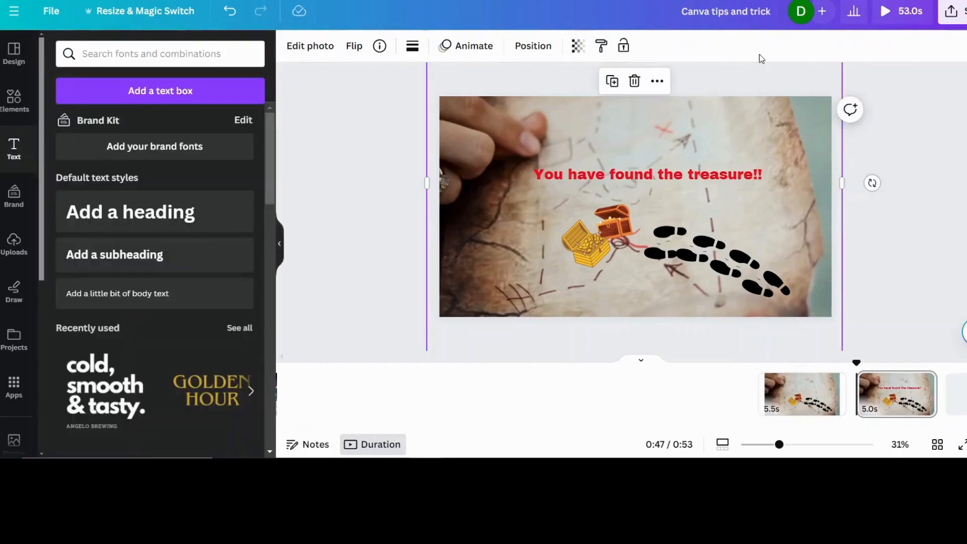
Apply the Curve shape effect to the treasure text with a curve value of 19.
click(663, 178)
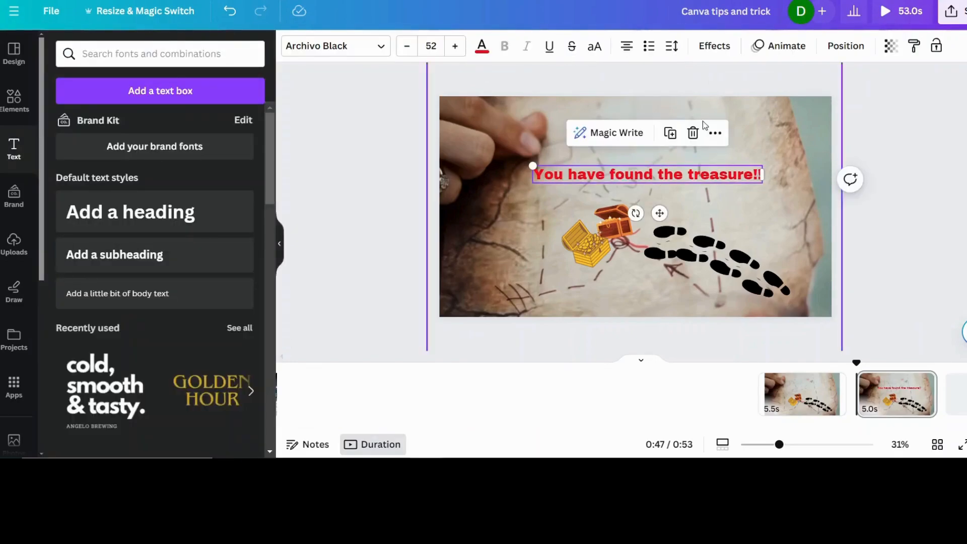
click(714, 46)
scroll(217, 262, down, 2)
click(155, 386)
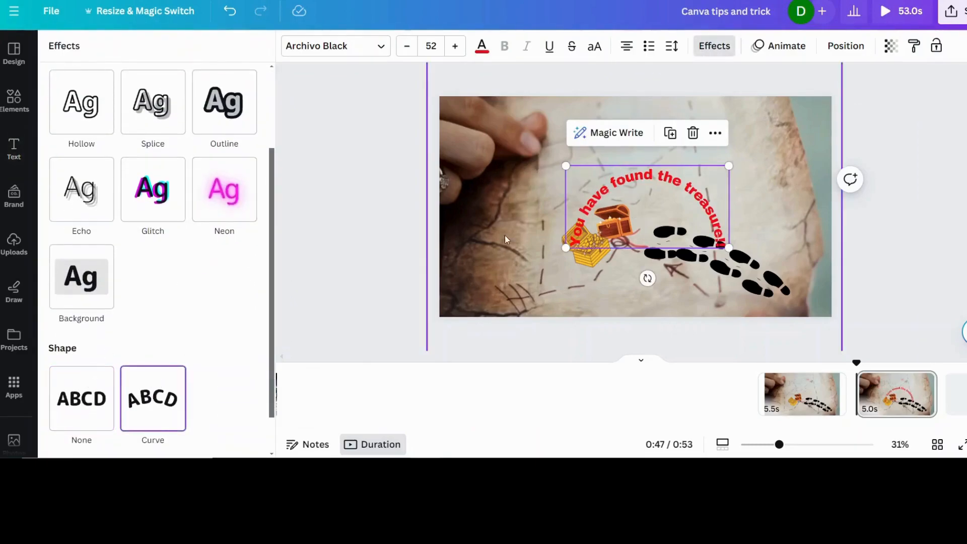
scroll(147, 277, down, 2)
drag(203, 446, 173, 439)
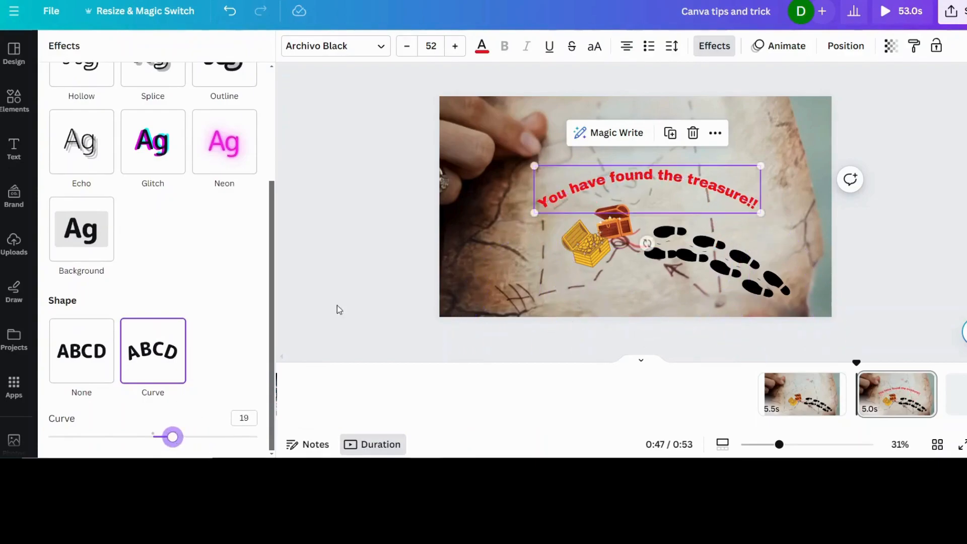
Increase the curved treasure text's font size to 60.
click(455, 46)
click(455, 46)
click(455, 46)
click(455, 46)
click(455, 46)
click(455, 46)
click(455, 46)
click(455, 46)
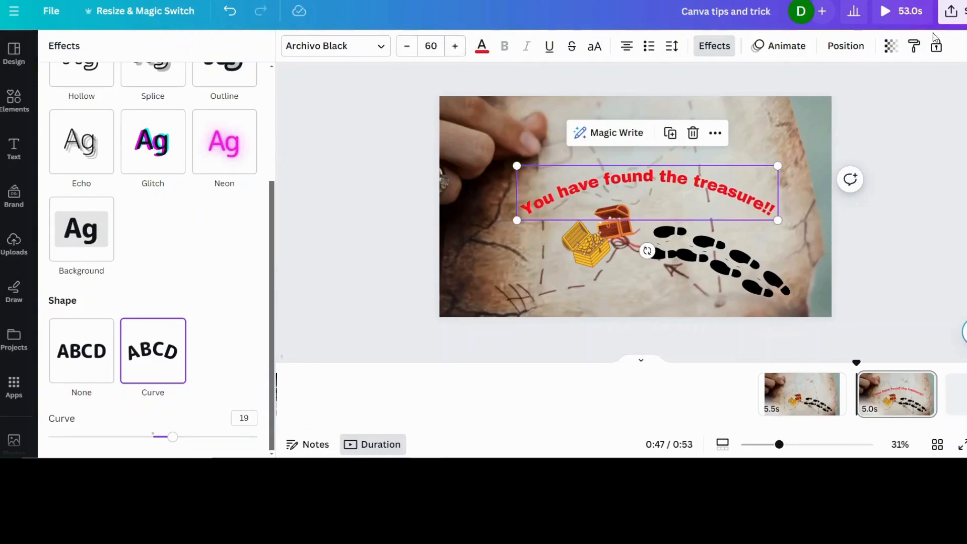
Try the Merge text animation, then give the curved text the Typewriter animation on enter, by character, at nearly maximum speed.
click(786, 47)
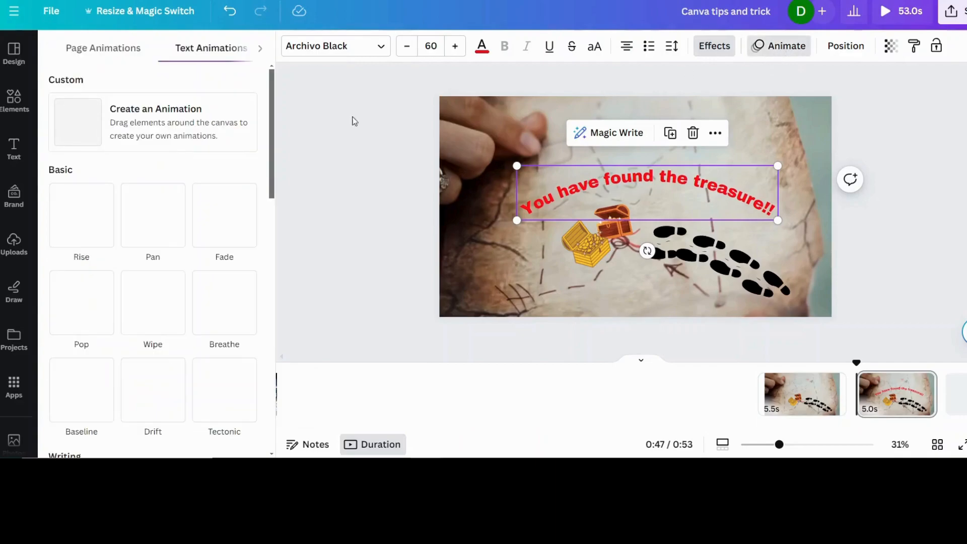
scroll(119, 204, down, 5)
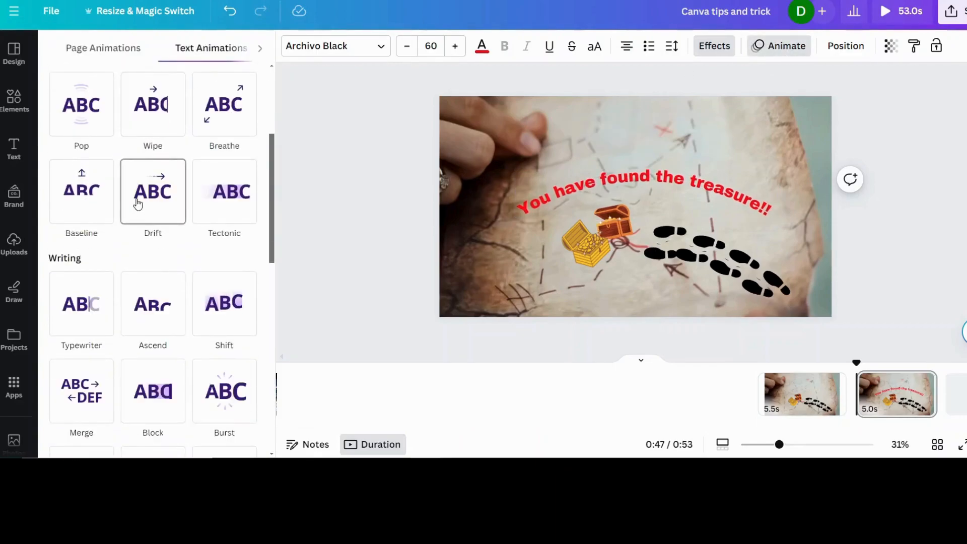
scroll(134, 200, down, 4)
click(77, 189)
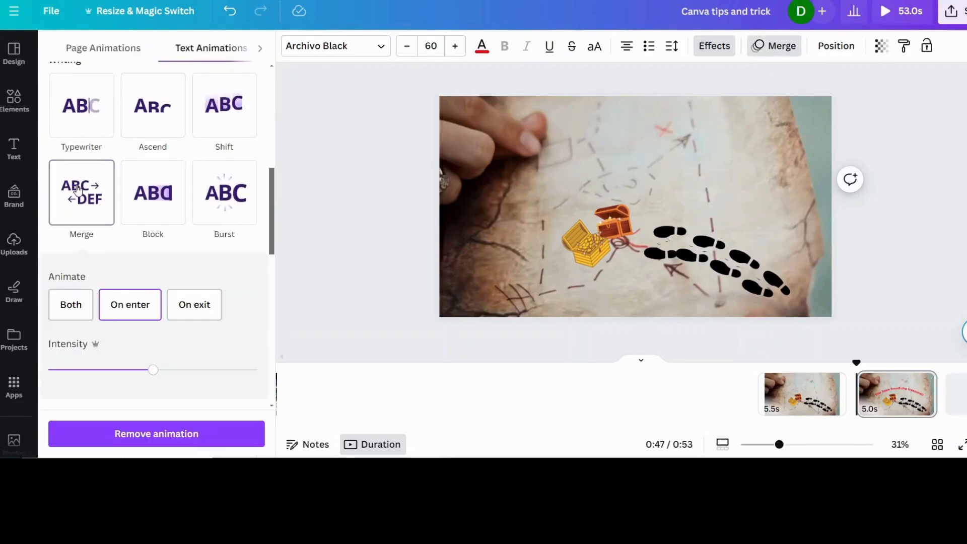
click(72, 112)
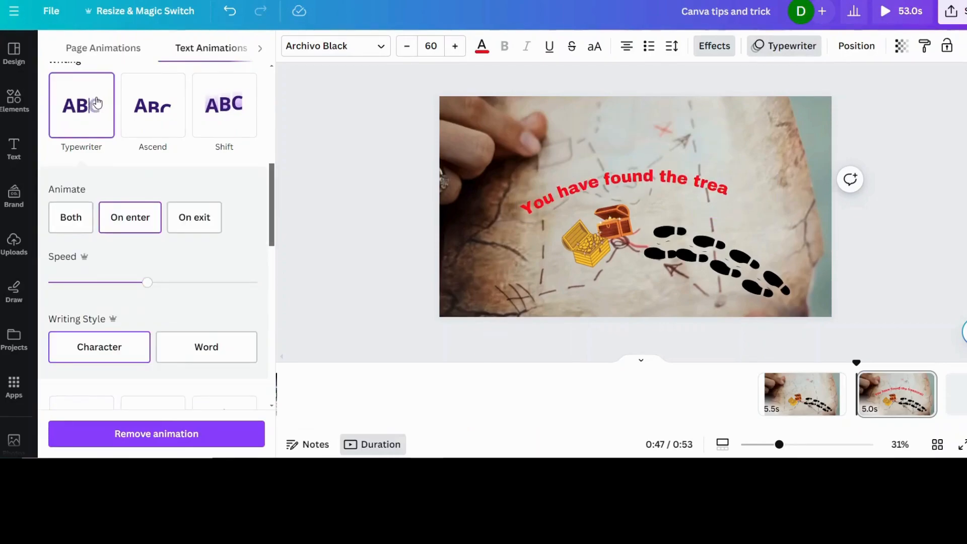
drag(149, 288, 255, 288)
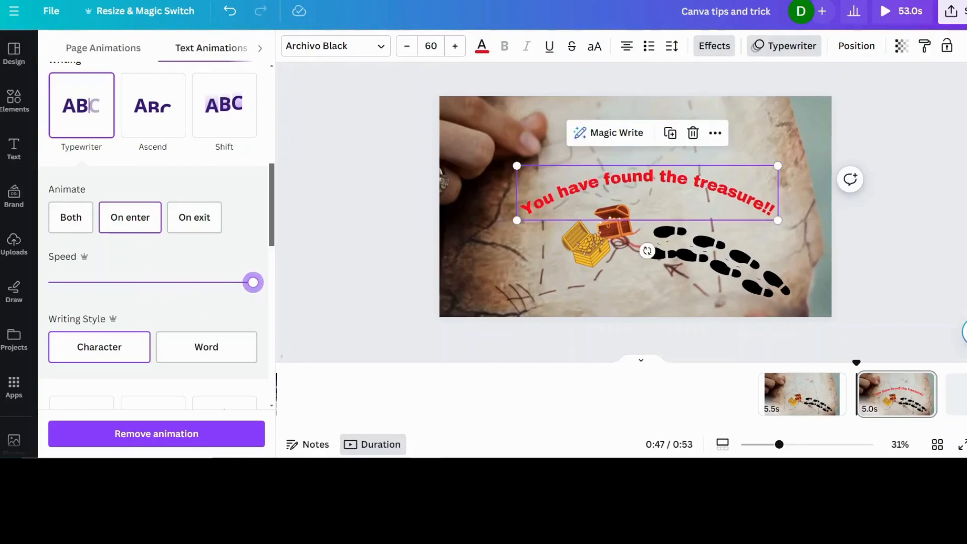
key(Escape)
Play the 5.5 s map page from its start to check when the footprints and chests appear.
click(792, 391)
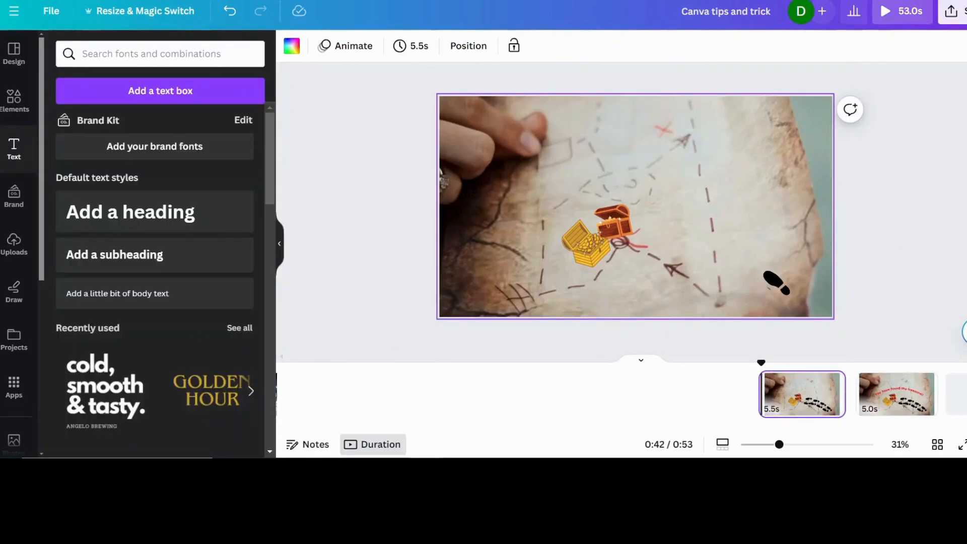
key(space)
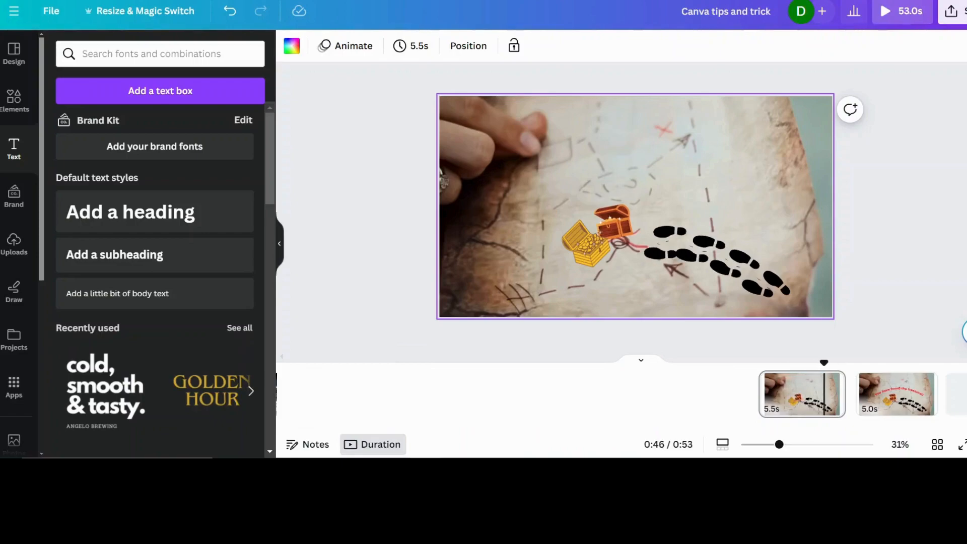
key(space)
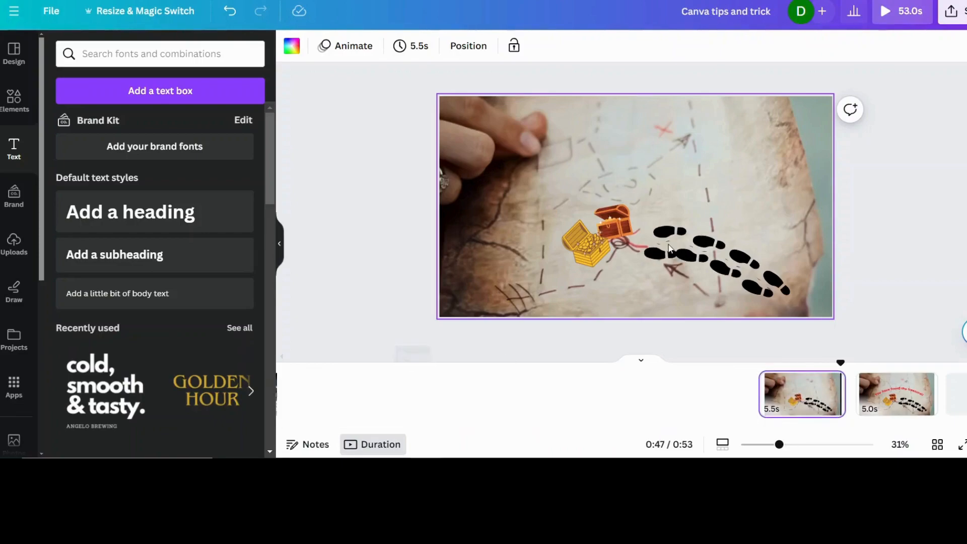
Show the gold chest's timing and trim the starts of both treasure chests so they appear only near the end of the 5.5 s page.
click(598, 234)
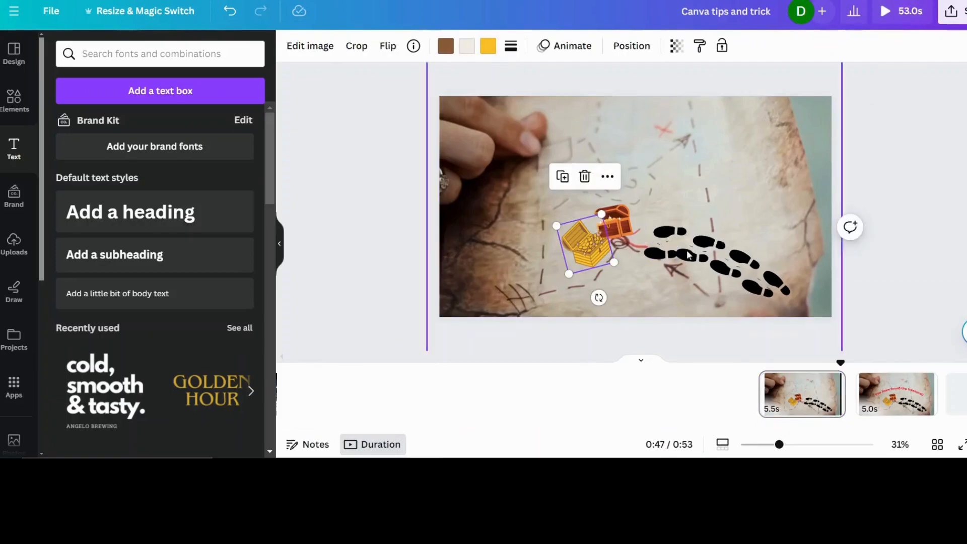
right_click(588, 245)
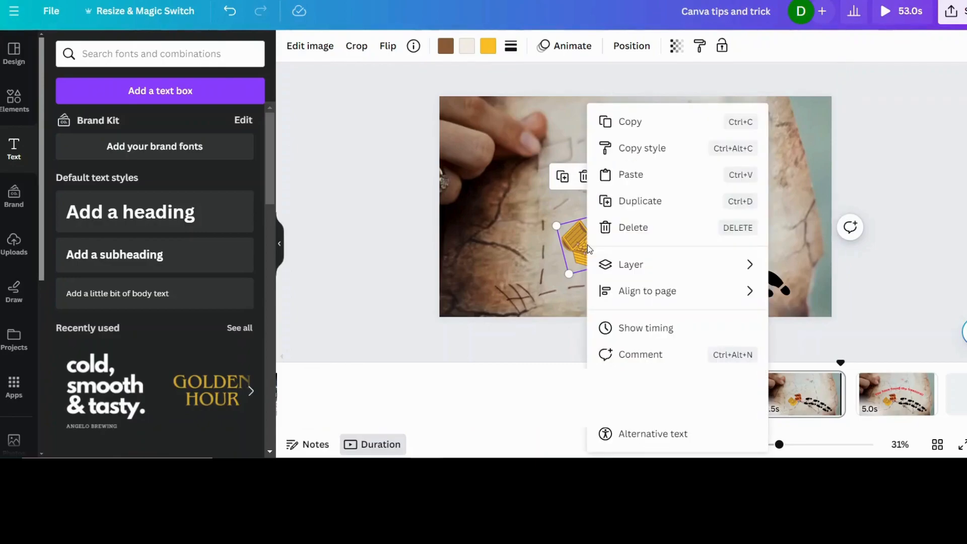
click(628, 327)
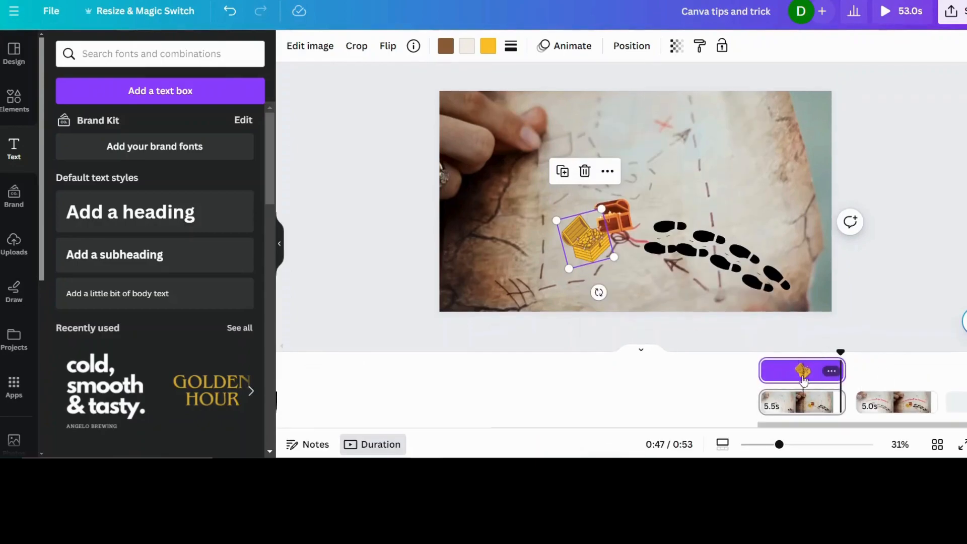
drag(764, 369, 825, 374)
drag(828, 373, 832, 372)
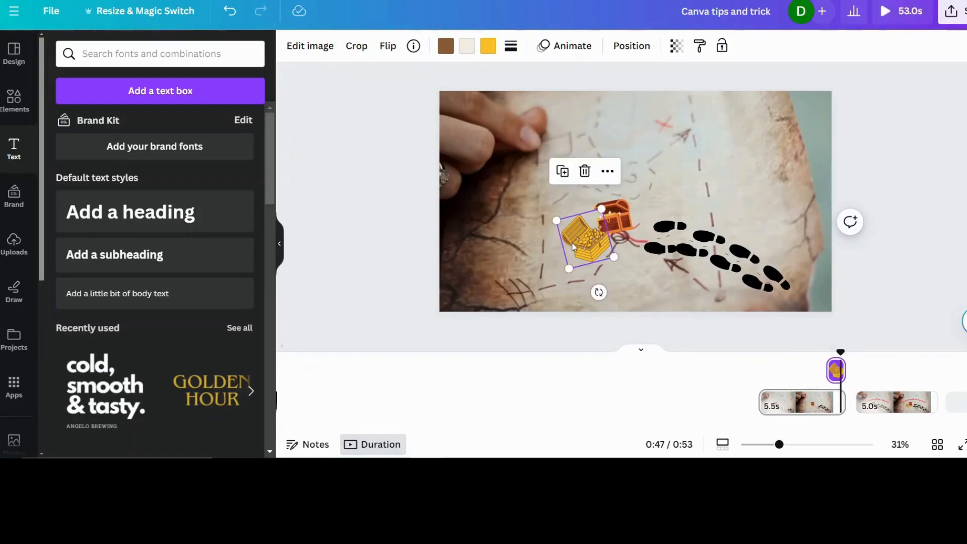
click(624, 217)
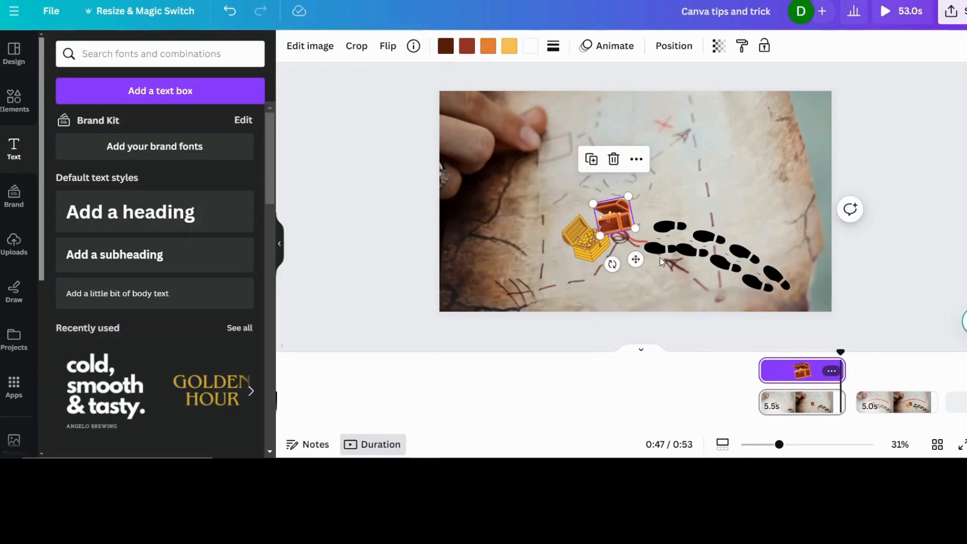
drag(769, 368, 840, 372)
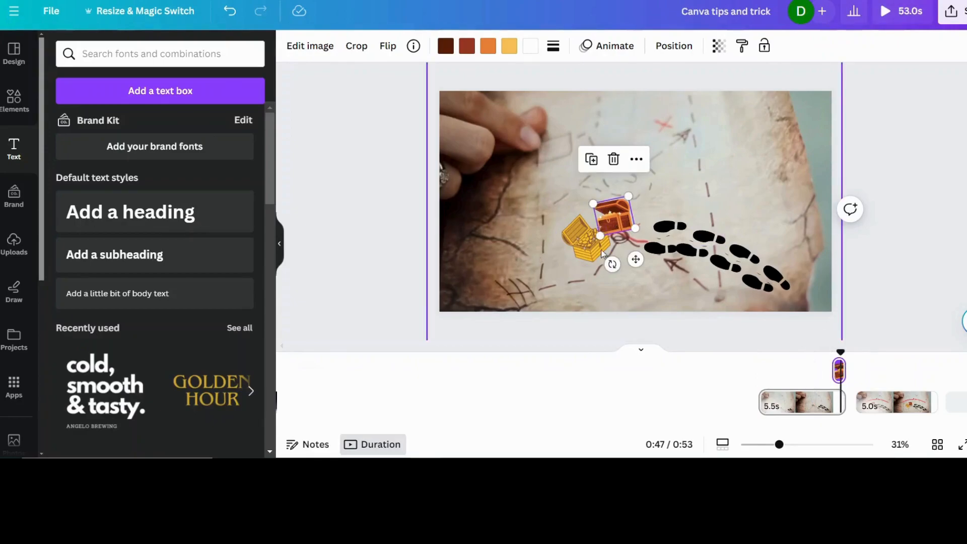
Preview the 5.5 s page from its start with the delayed treasure chests.
click(763, 399)
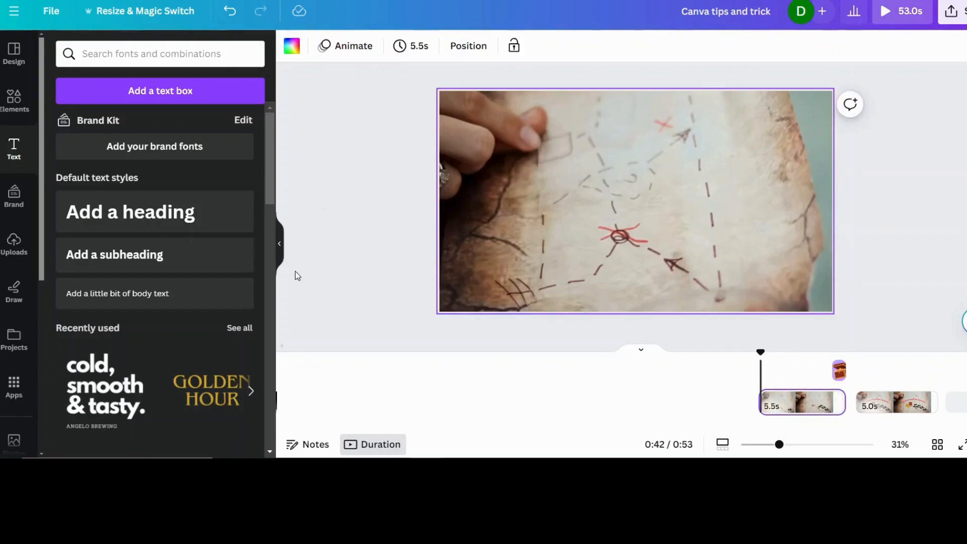
key(space)
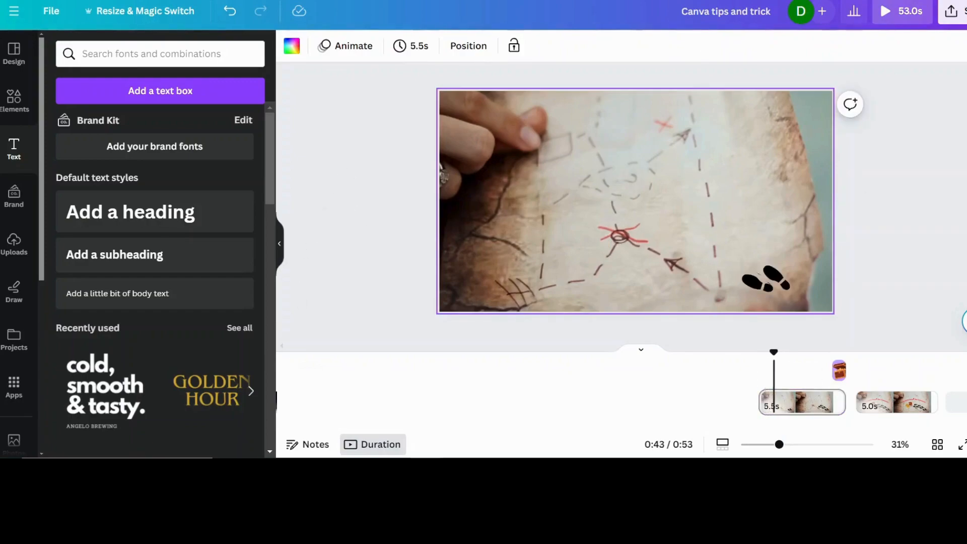